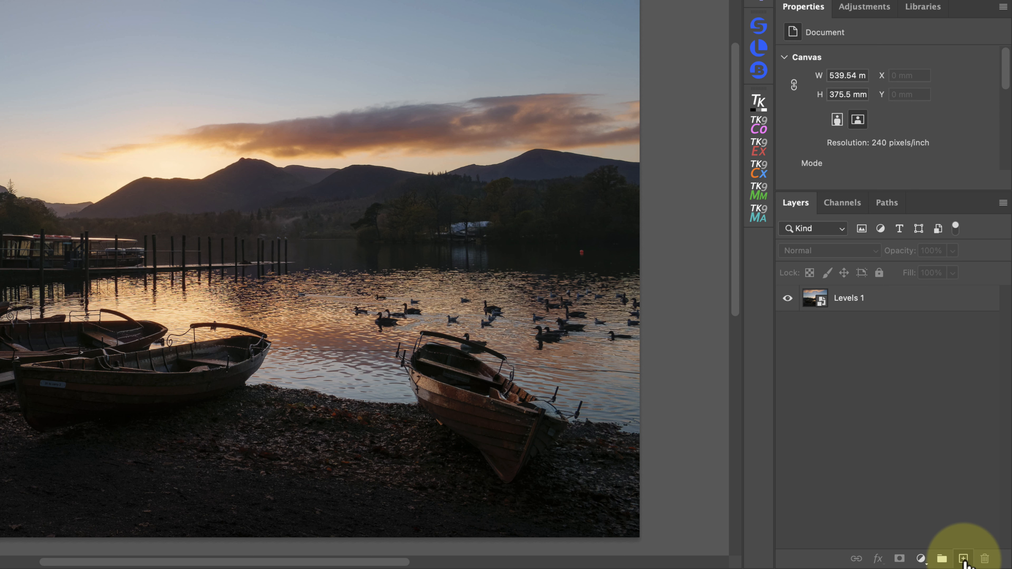
Add a new empty layer above the Levels 1 layer and set its blend mode to Overlay.
click(963, 558)
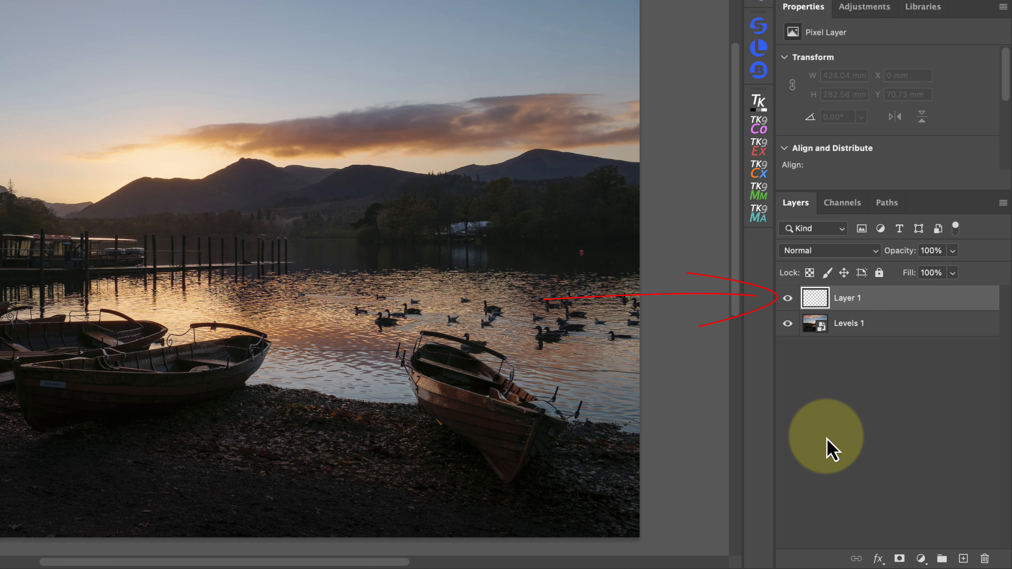
click(876, 256)
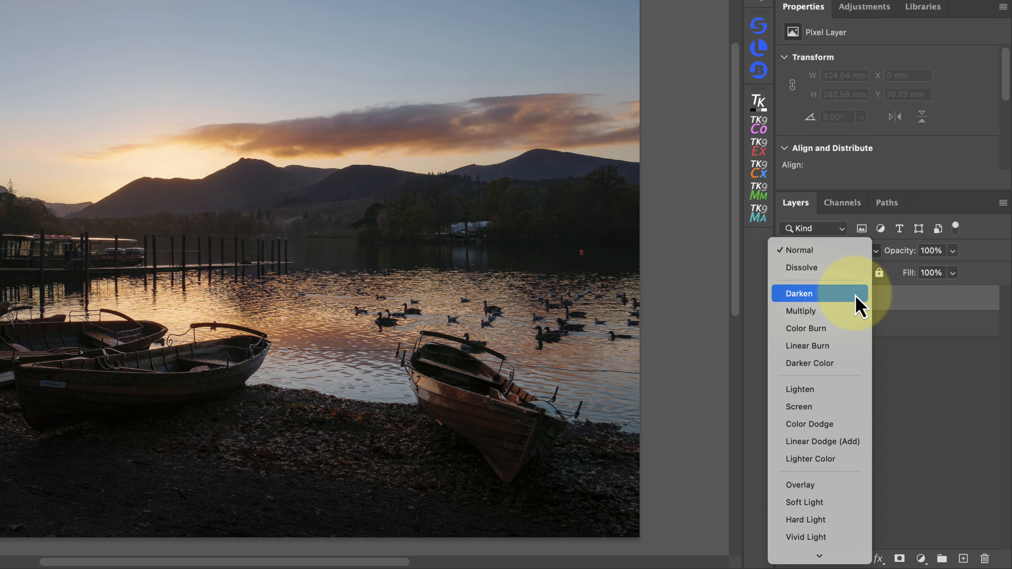
click(819, 487)
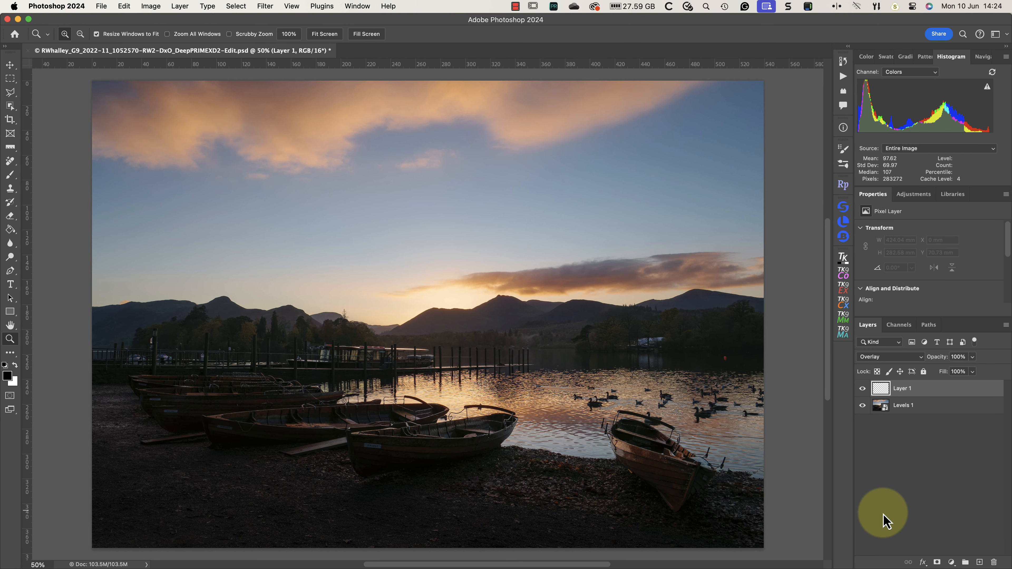
Brush white at 24% opacity over the boats, shoreline, jetty and far bank on the Overlay layer to lighten them.
click(11, 176)
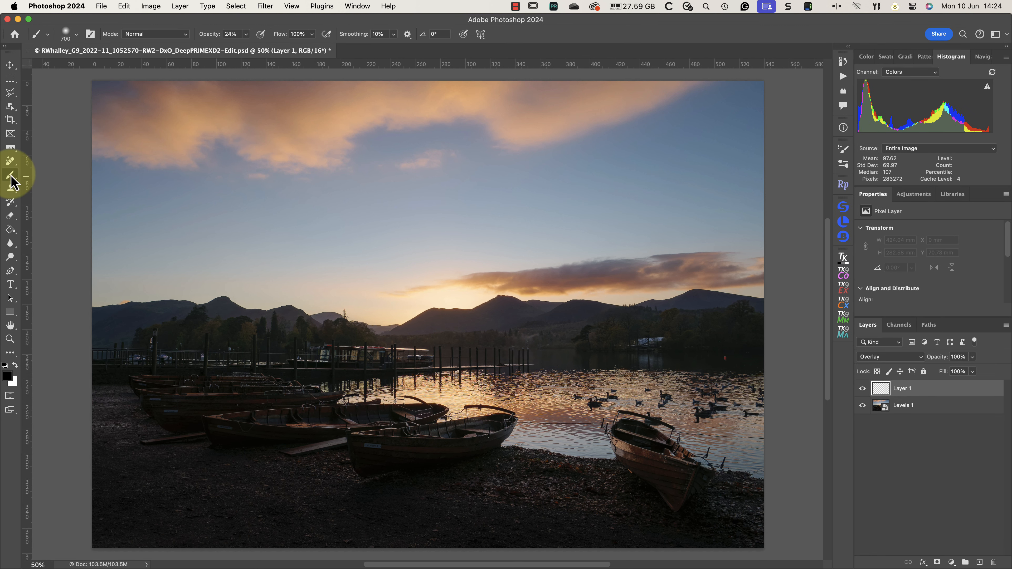
click(15, 366)
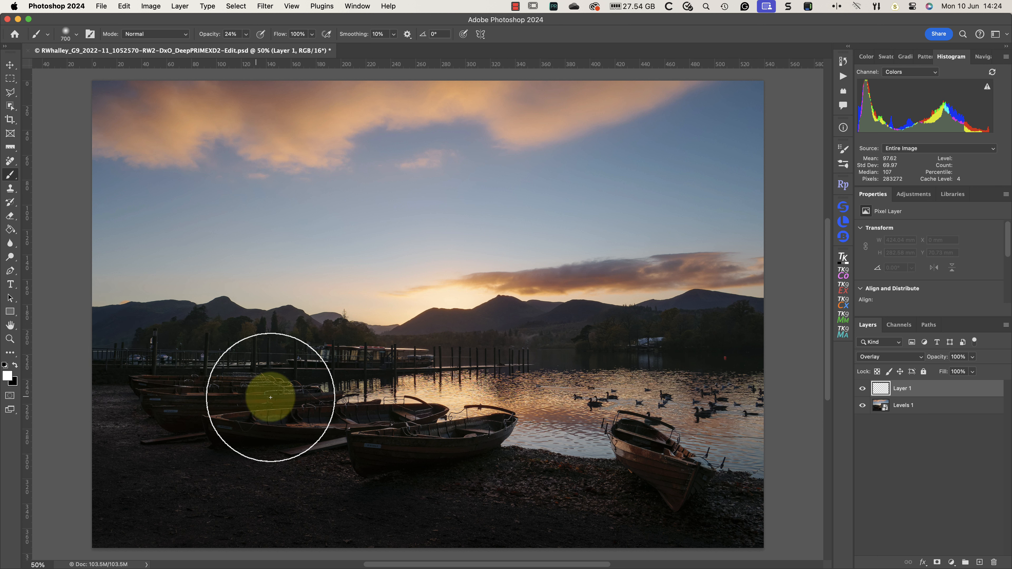
mouse_move(271, 397)
mouse_down()
mouse_move(226, 395)
mouse_move(406, 425)
mouse_move(425, 446)
mouse_move(465, 448)
mouse_move(260, 434)
mouse_move(310, 407)
mouse_move(494, 442)
mouse_up()
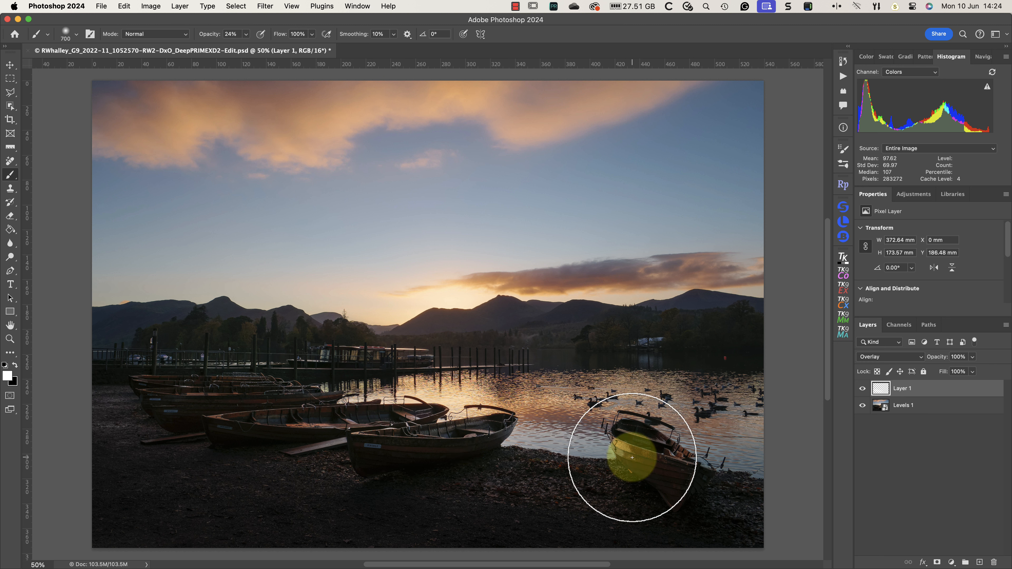
mouse_move(632, 457)
mouse_down()
mouse_move(666, 474)
mouse_move(602, 483)
mouse_move(372, 460)
mouse_move(188, 429)
mouse_move(142, 391)
mouse_up()
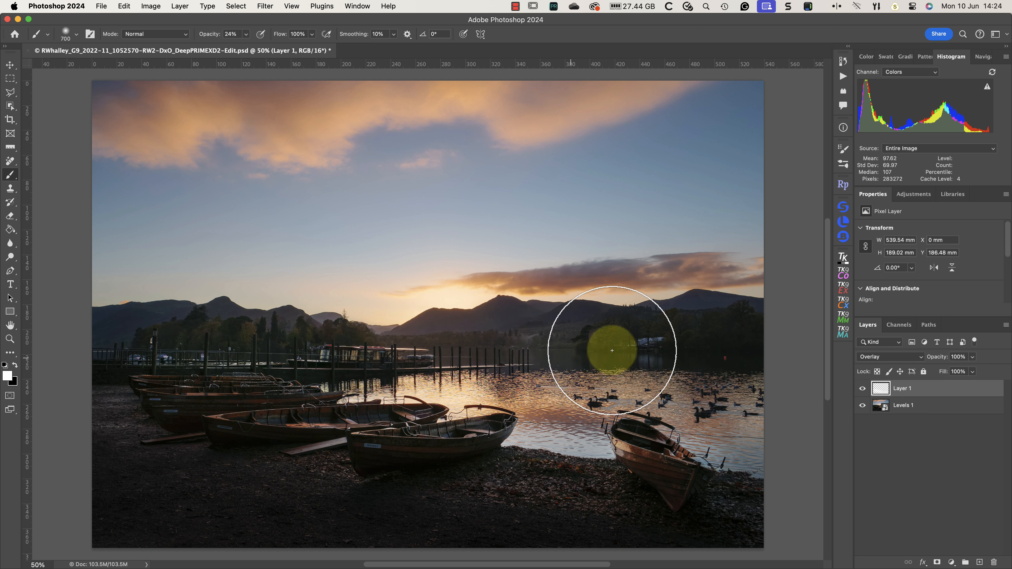
mouse_move(606, 334)
mouse_down()
mouse_move(260, 339)
mouse_move(294, 357)
mouse_move(603, 354)
mouse_up()
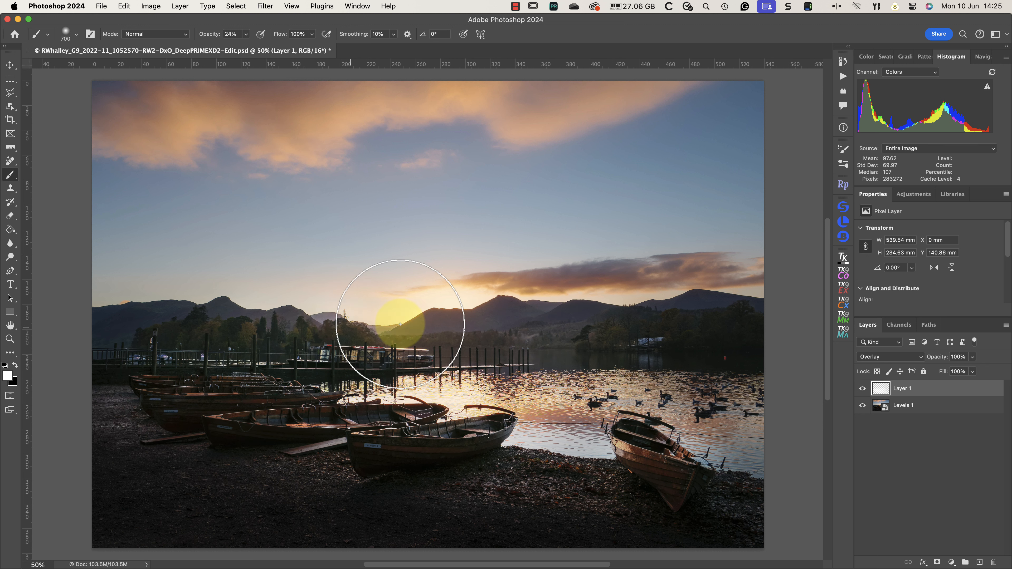
drag(400, 324, 639, 346)
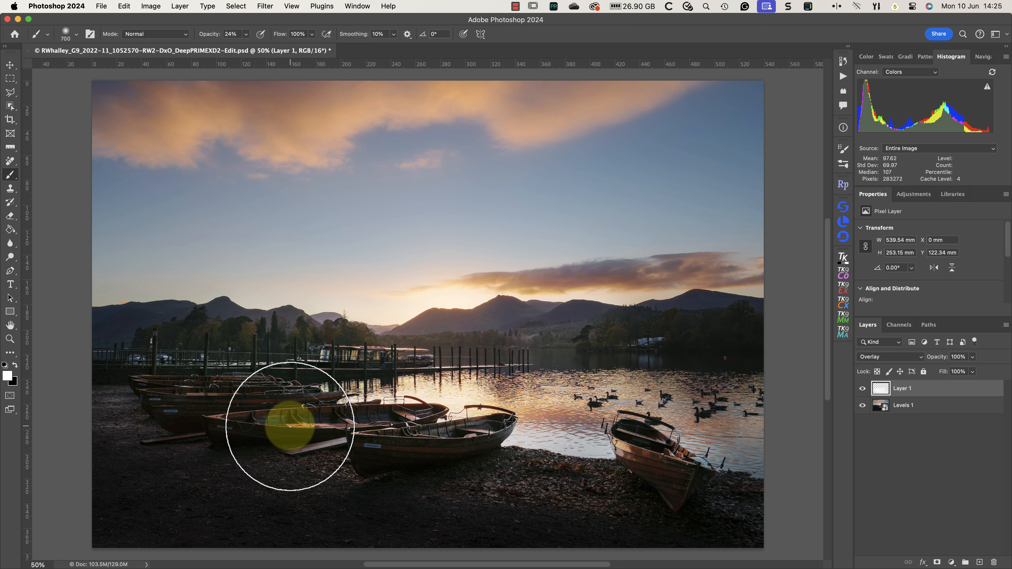
drag(290, 427, 310, 426)
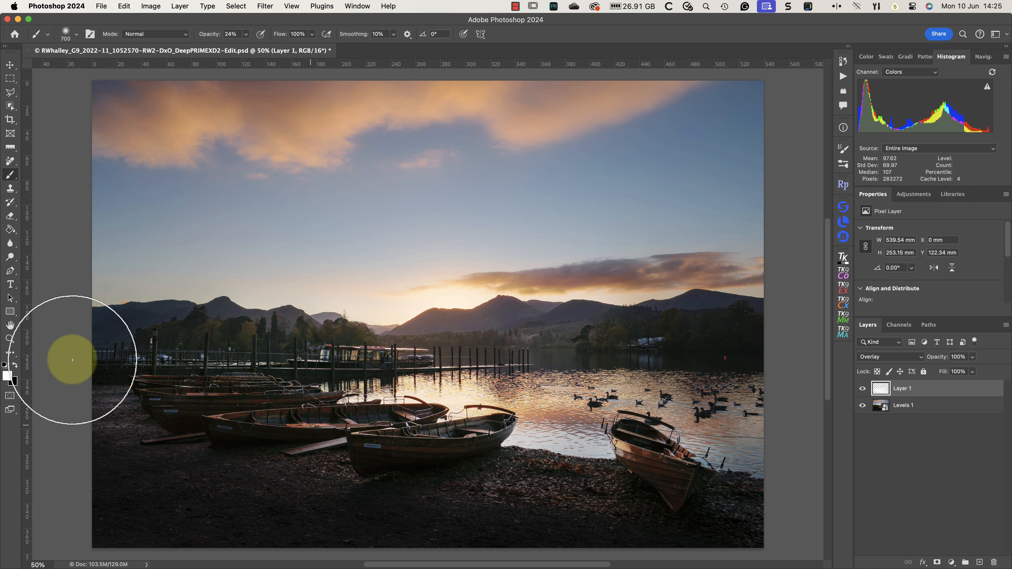
Try the Soft Light blend mode on the painted layer, and set it back to Overlay.
click(11, 339)
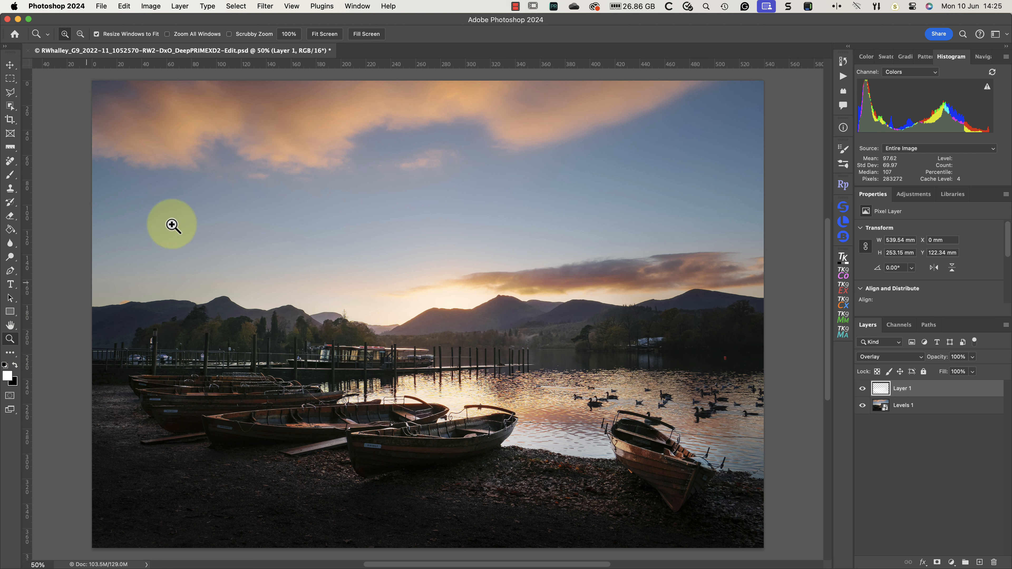
click(288, 34)
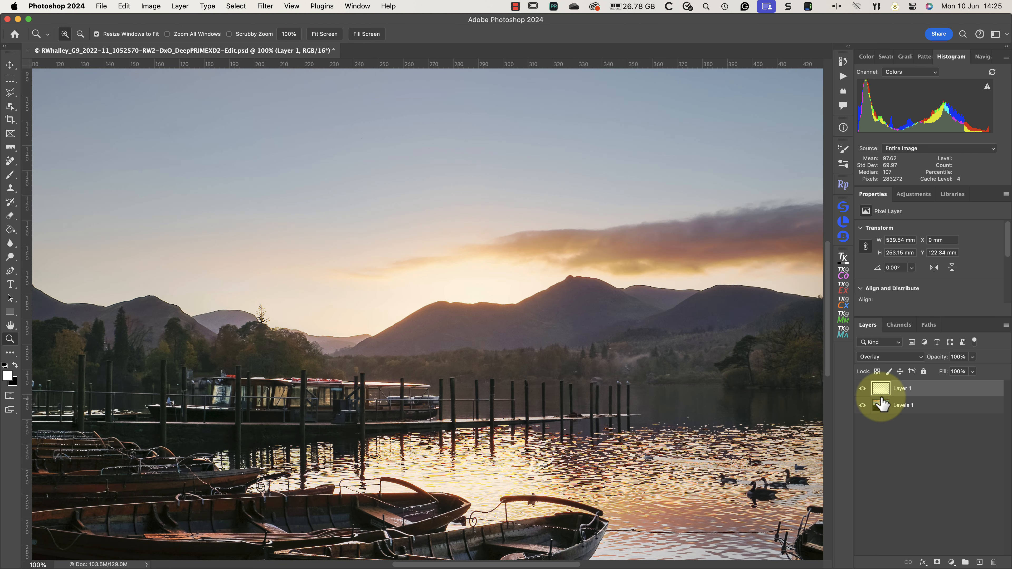
click(919, 357)
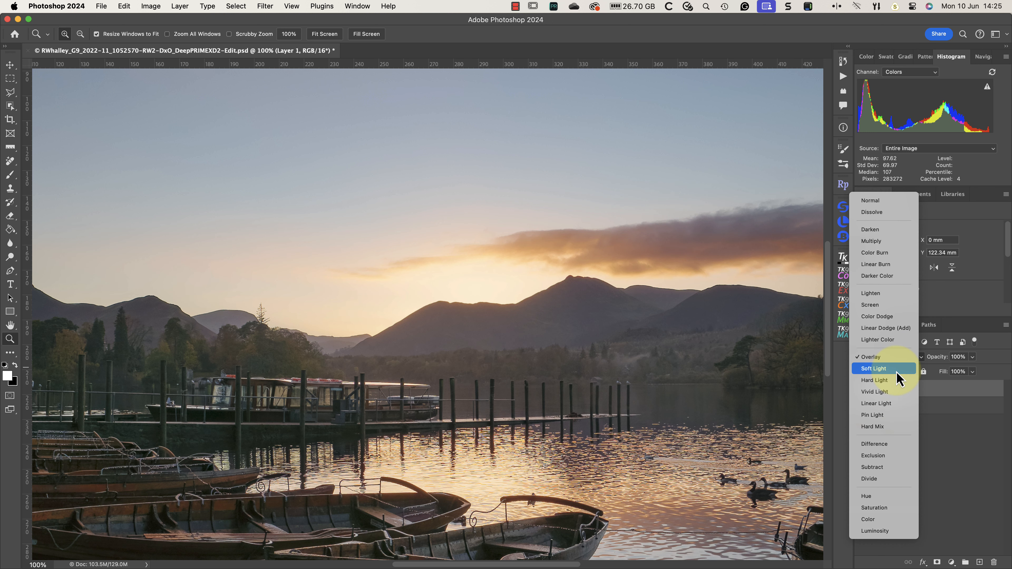
click(899, 369)
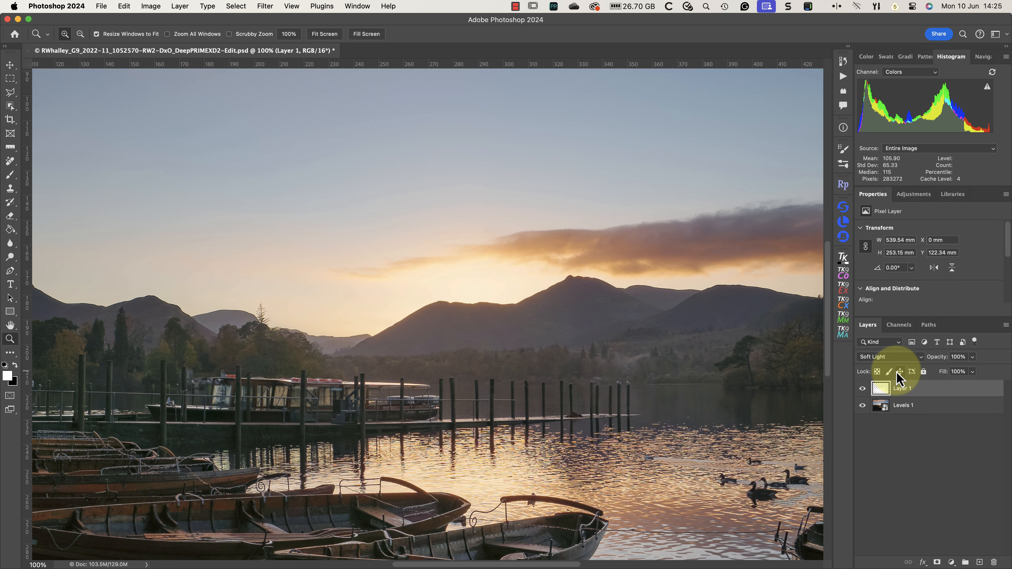
click(322, 39)
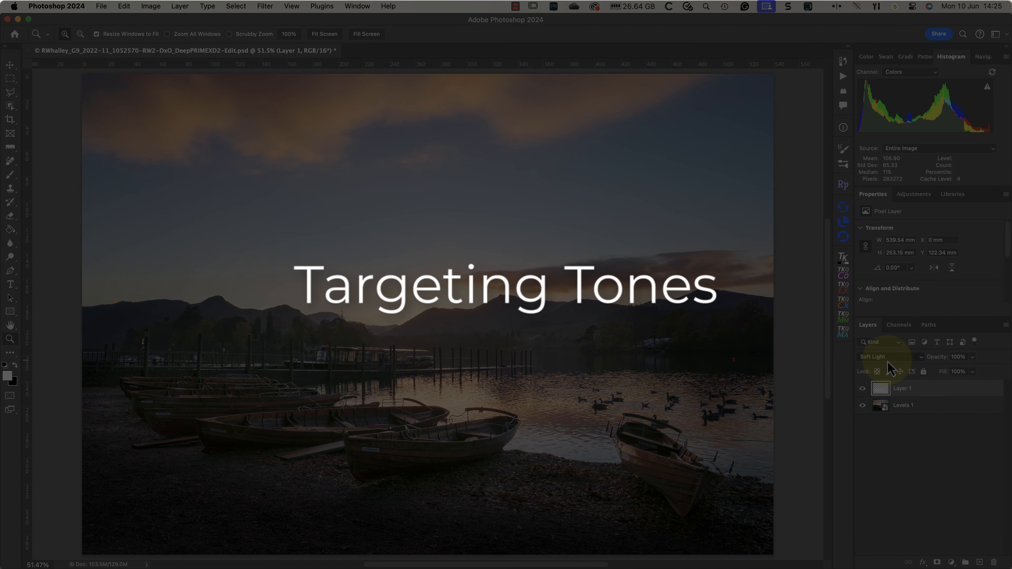
click(887, 359)
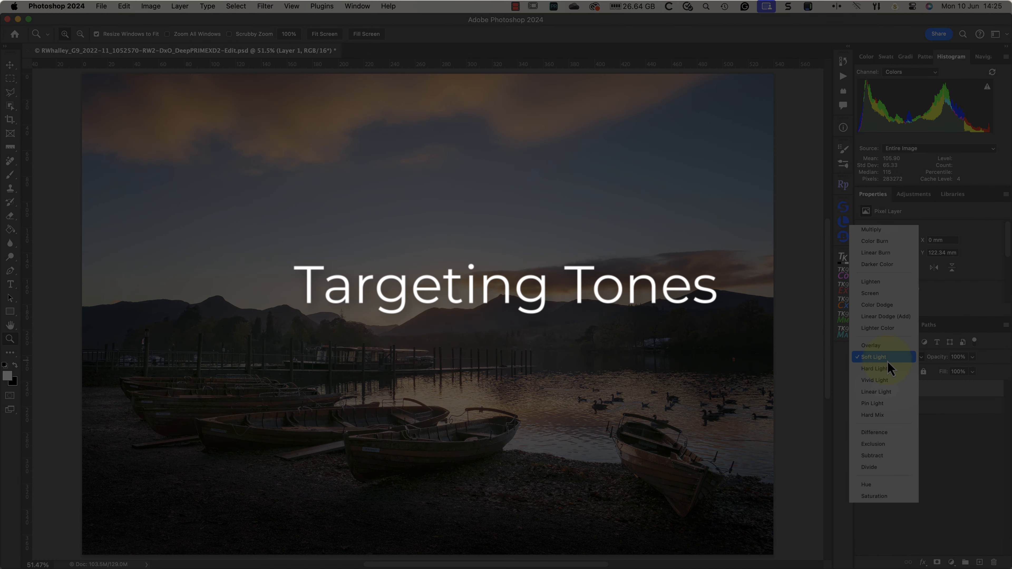
click(879, 348)
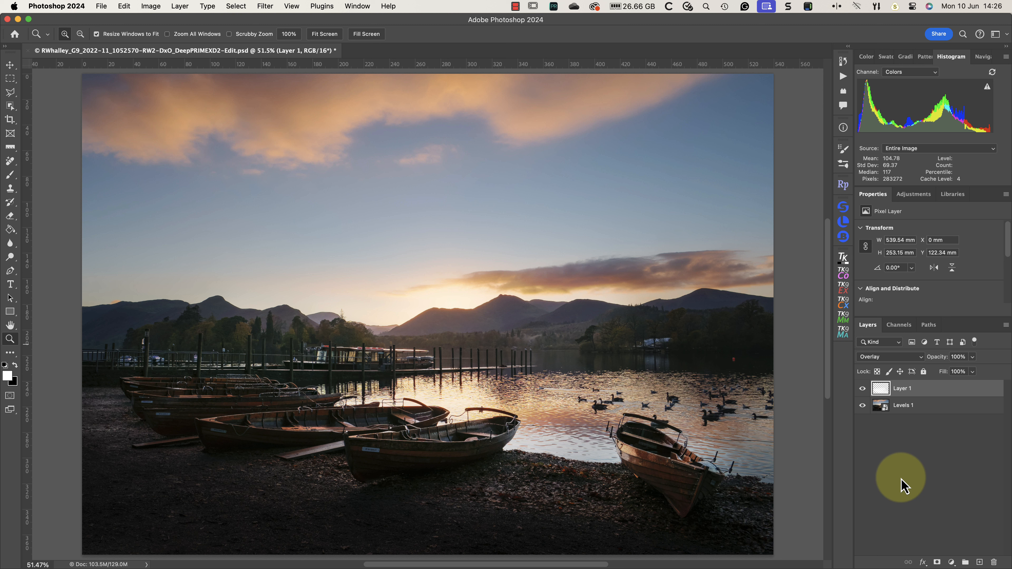
Delete the painted Layer 1 and add a fresh empty layer above Levels 1 in Overlay blend mode.
click(994, 563)
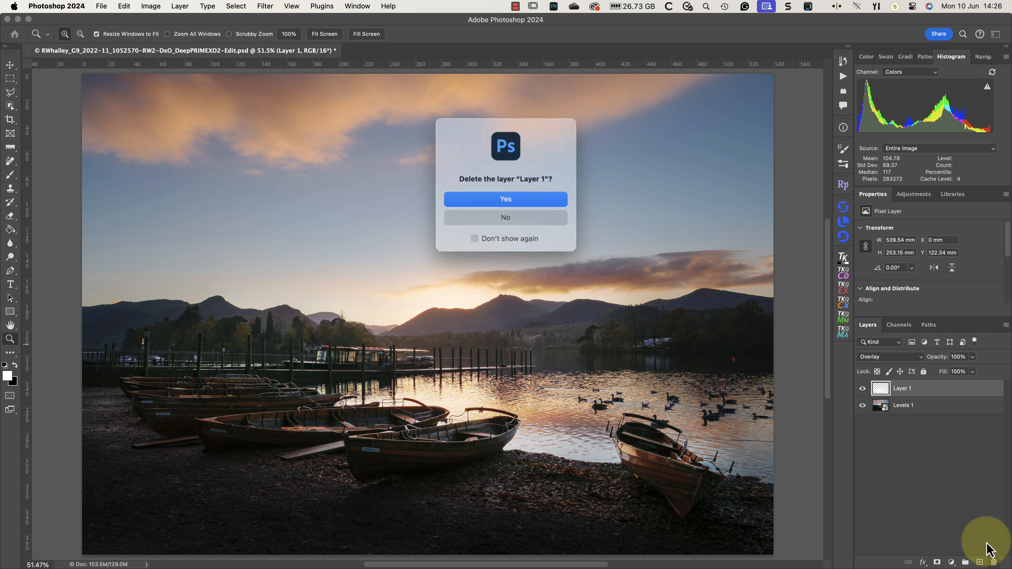
click(492, 199)
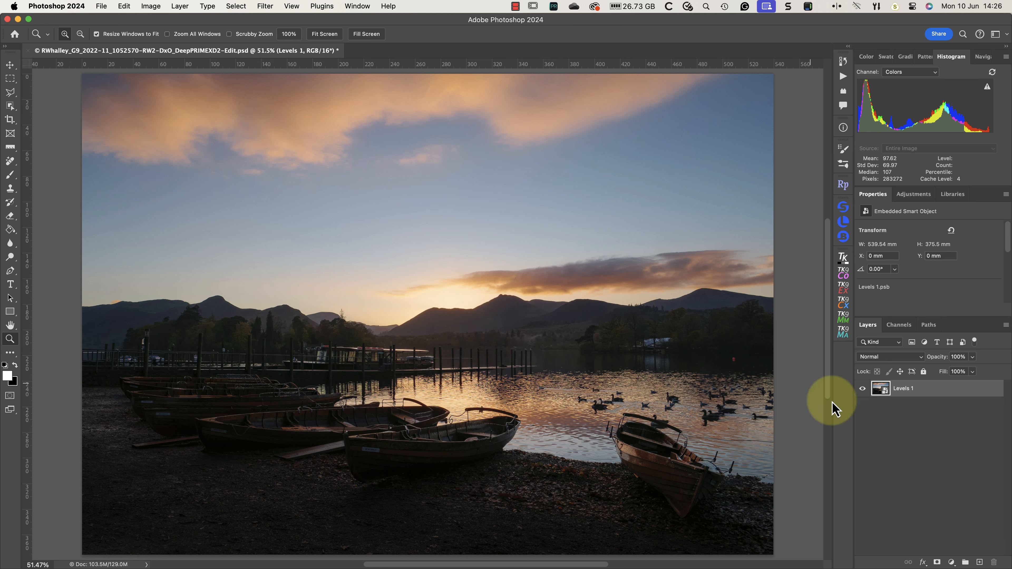
click(979, 562)
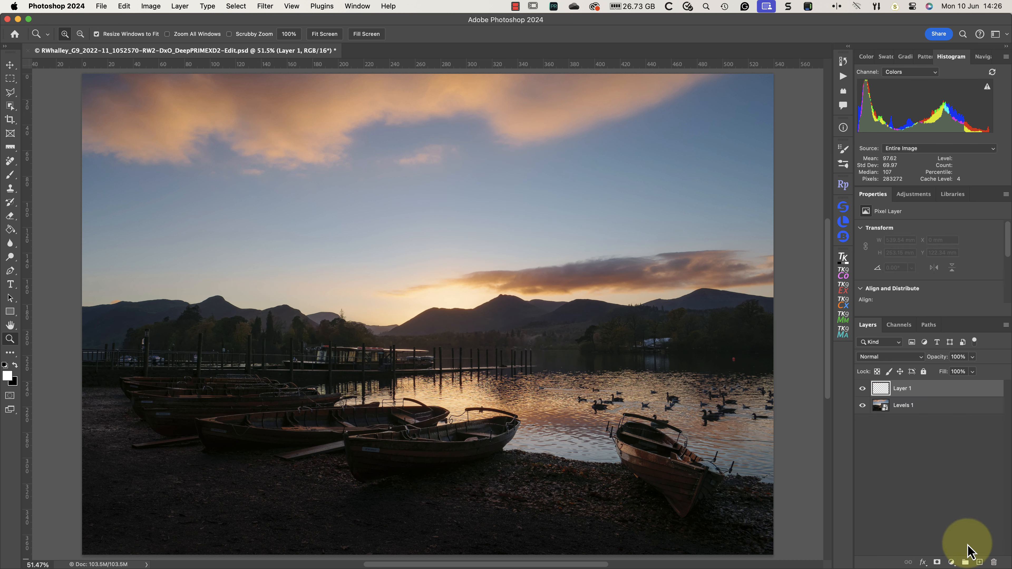
click(890, 357)
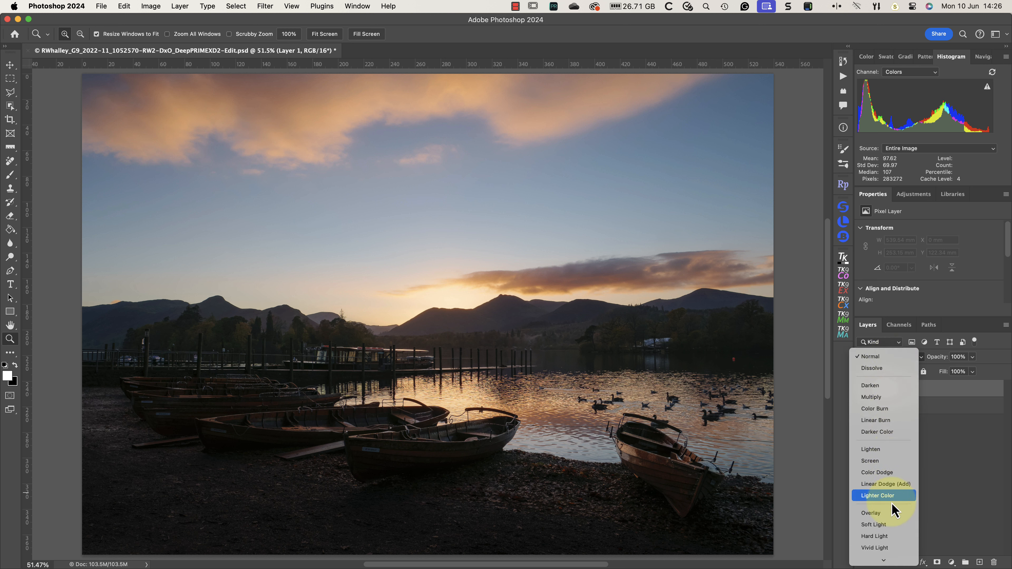
click(890, 512)
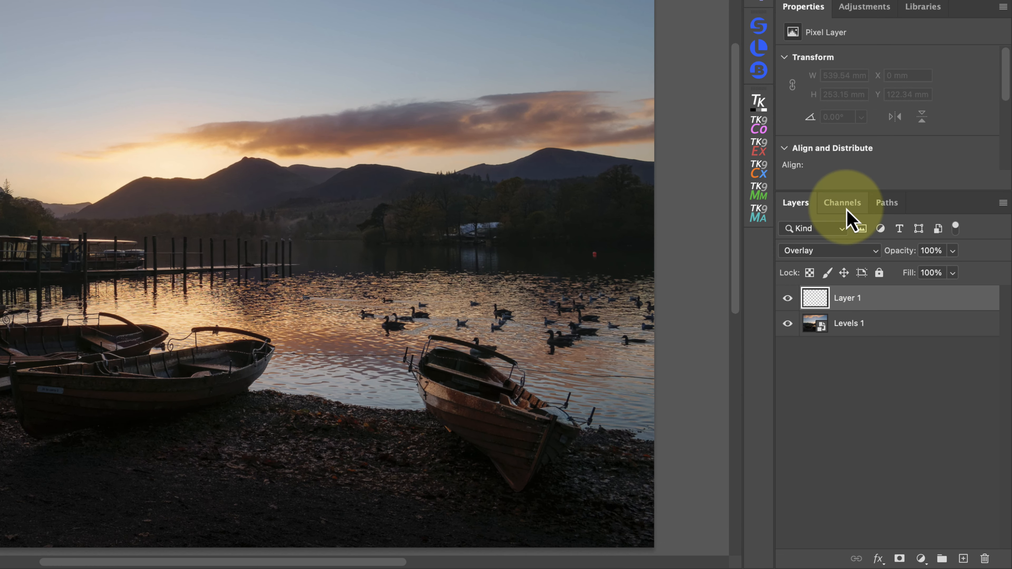
Load the RGB channel's luminosity as a selection and invert it to target the dark tones.
click(846, 211)
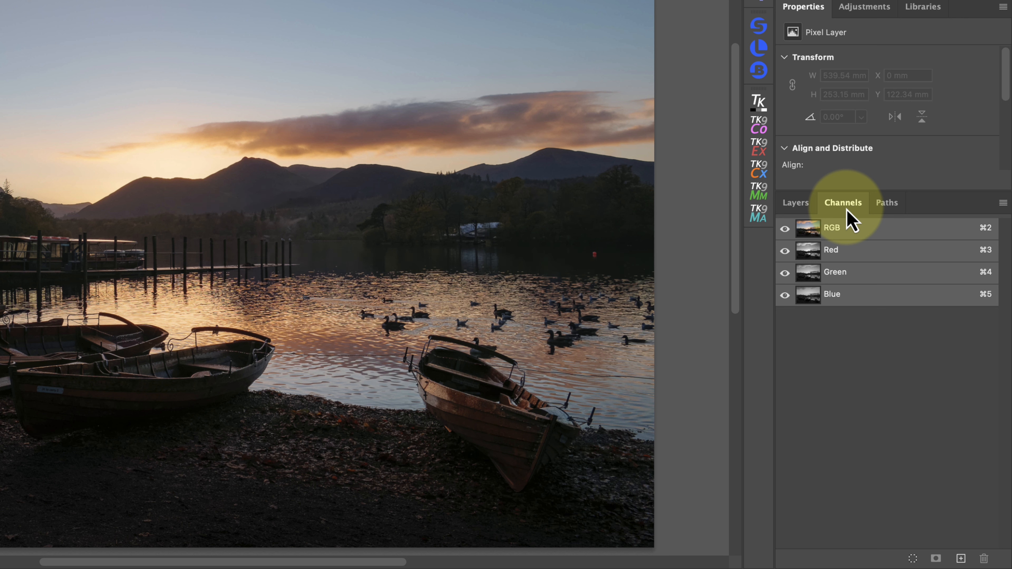
super+click(808, 229)
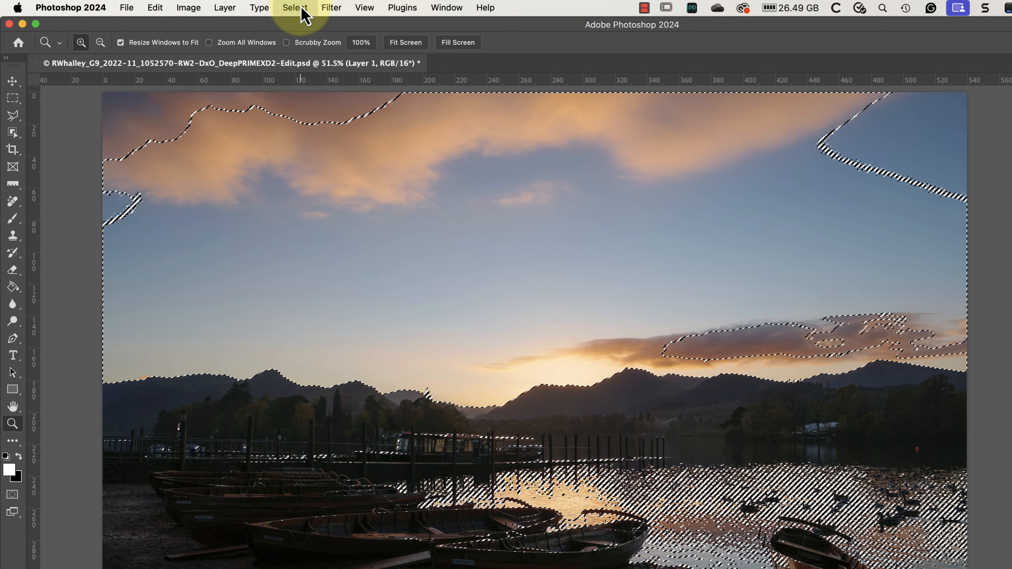
click(303, 11)
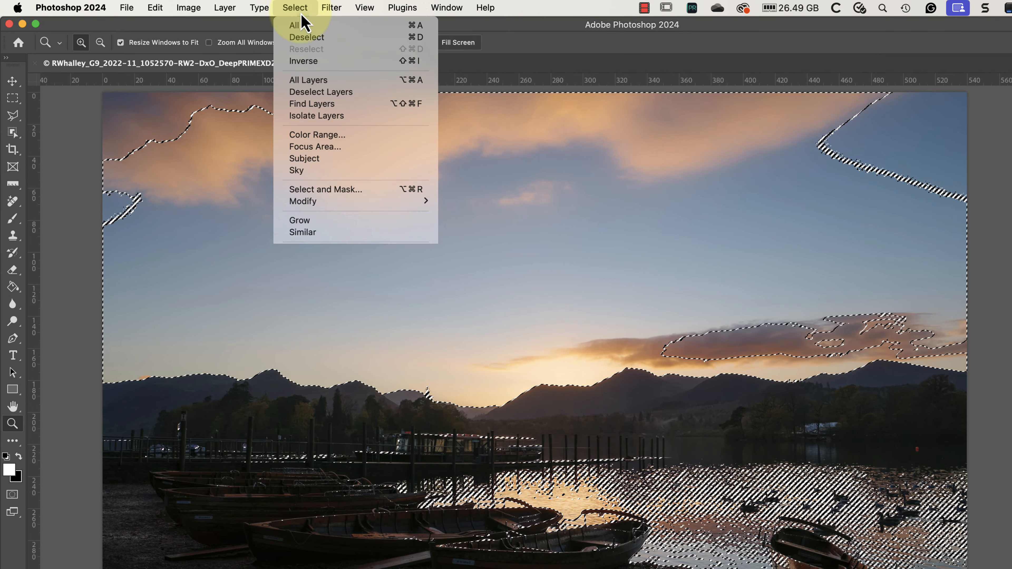
click(318, 62)
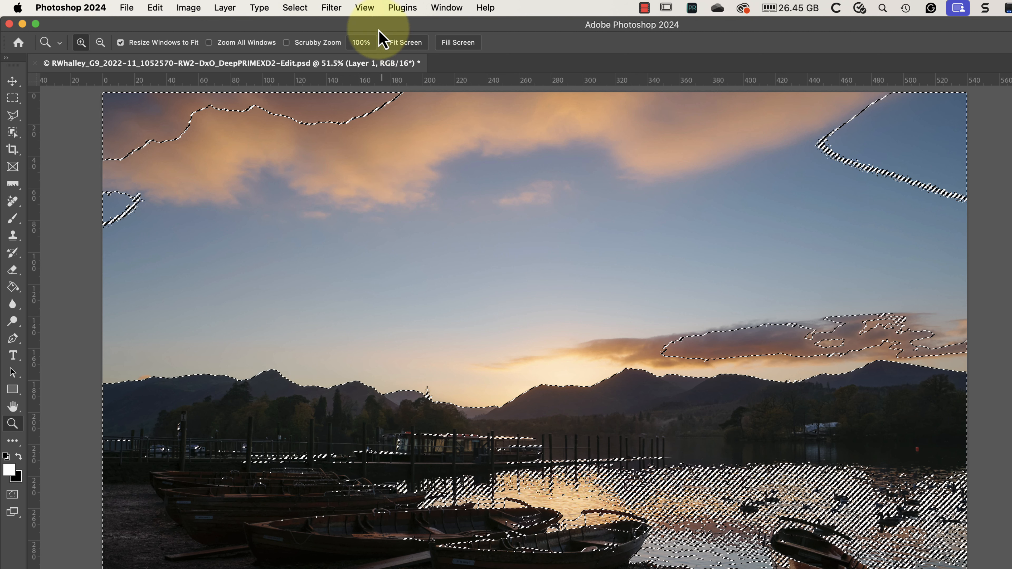
Hide the selection edges while keeping the selection active.
click(369, 8)
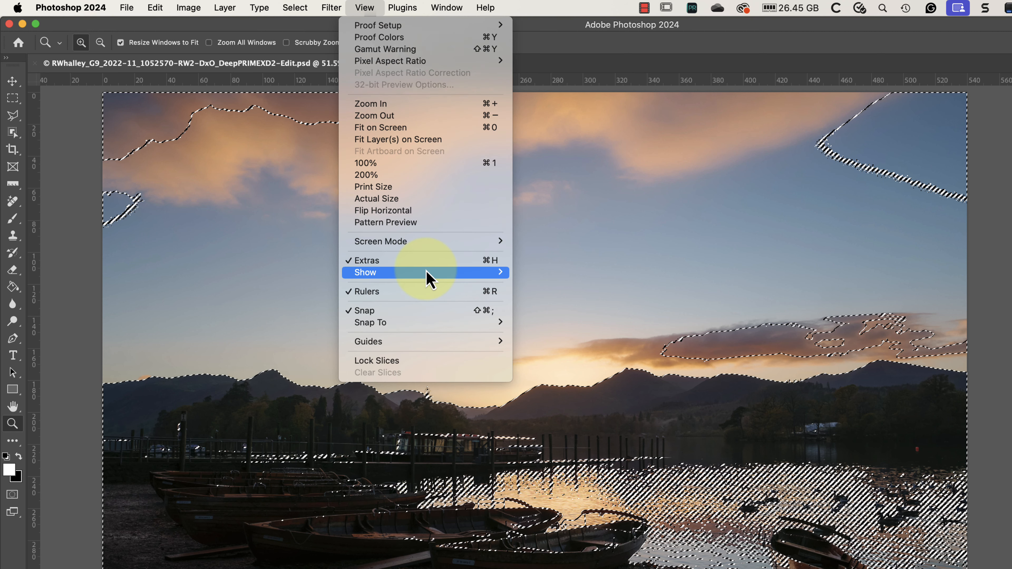
mouse_move(430, 275)
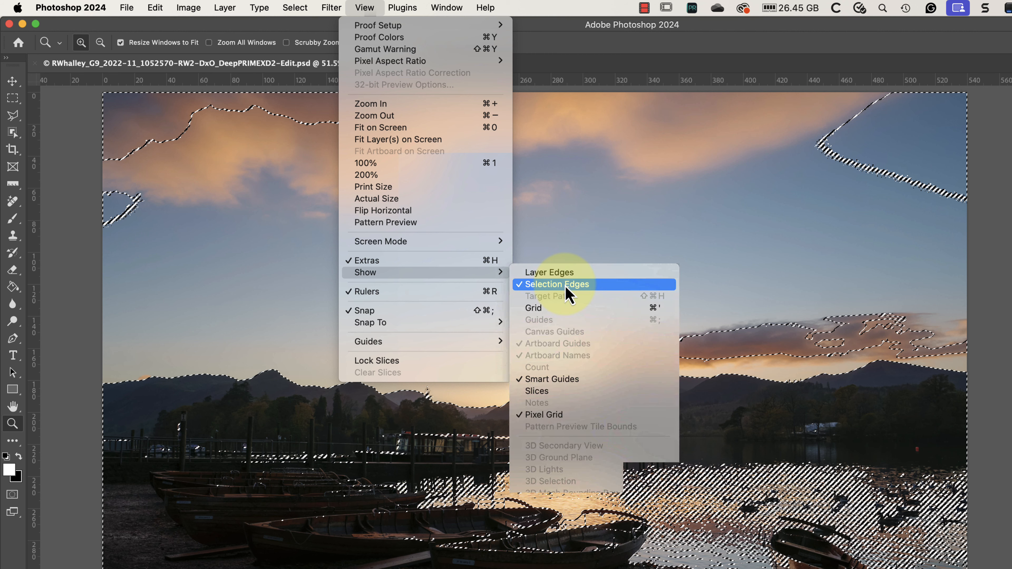
click(565, 285)
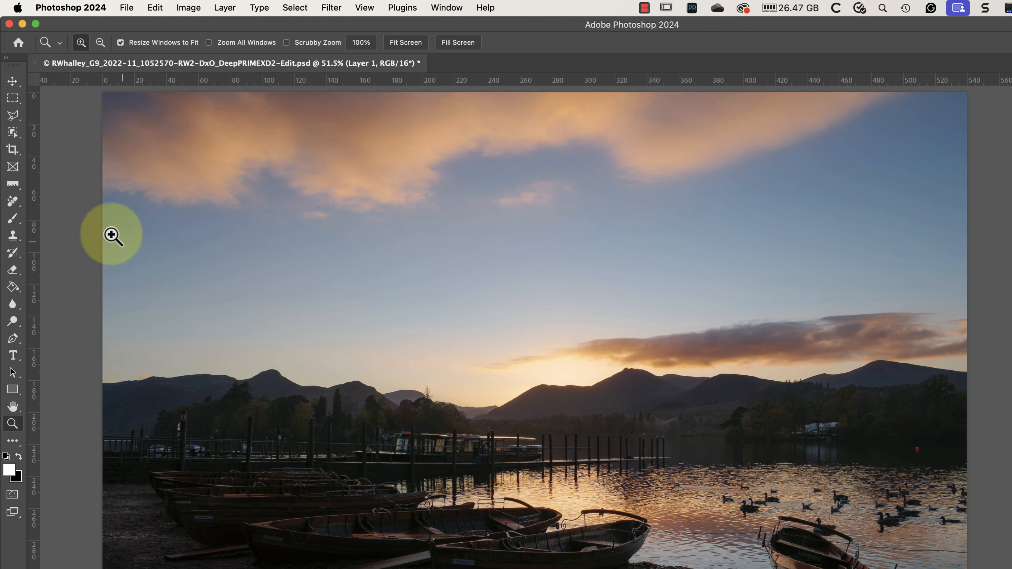
Brush white at 24% opacity over the image's dark areas through the selection, and preview Soft Light blending on Layer 1.
click(12, 219)
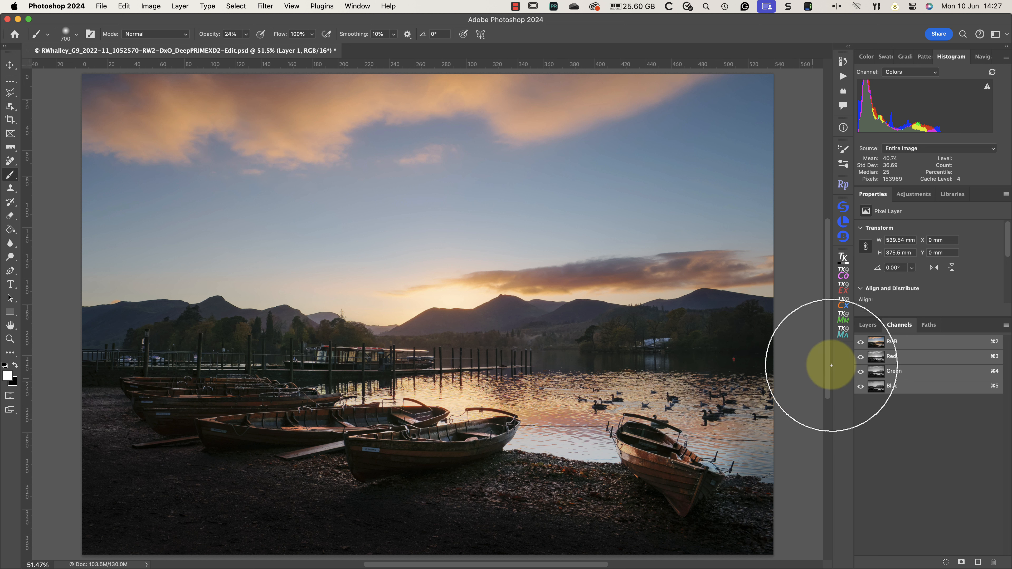
click(871, 326)
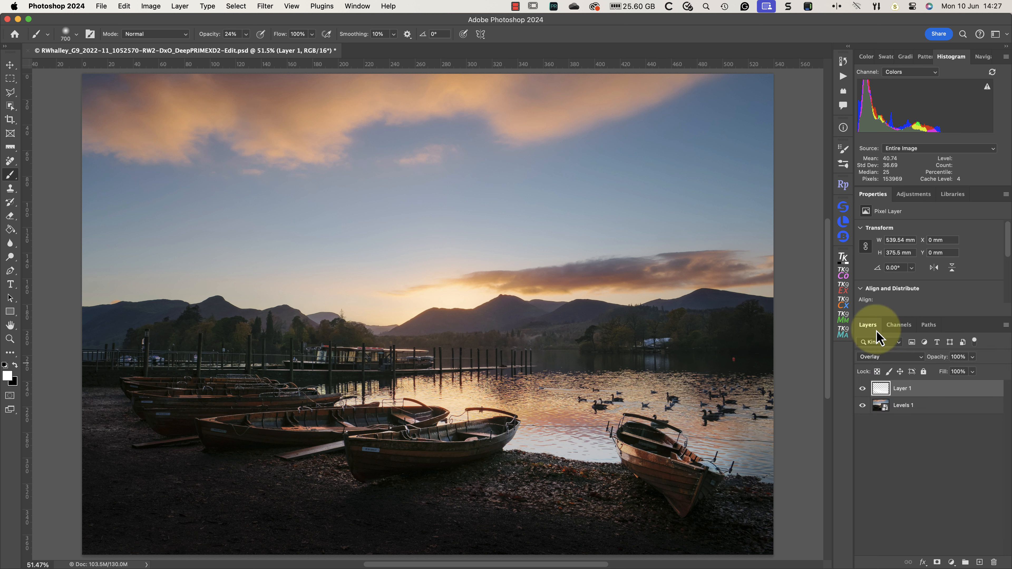
click(922, 359)
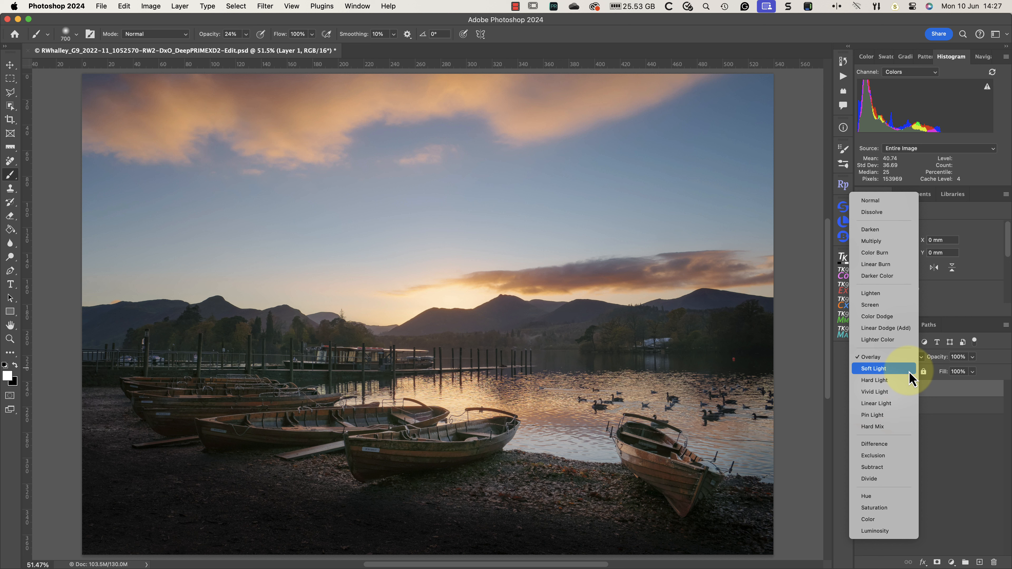
key(Escape)
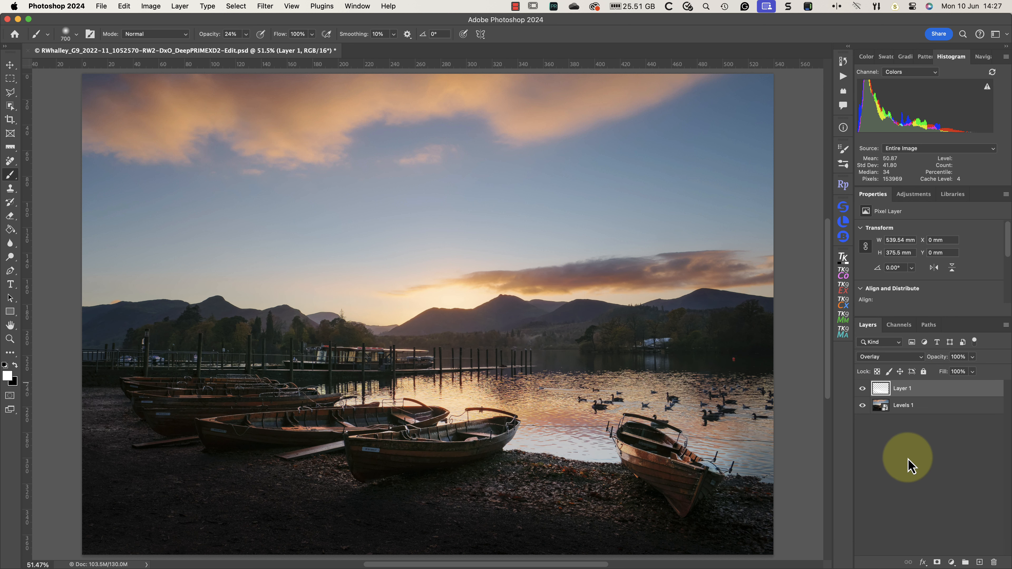
Add an empty layer above Layer 1 and set its blend mode to Soft Light.
click(979, 562)
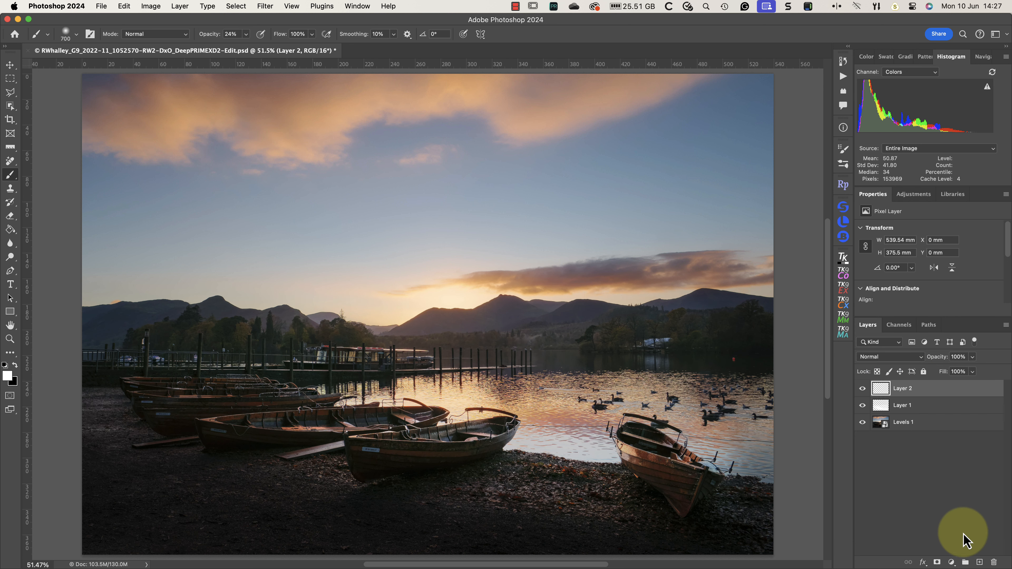
click(921, 358)
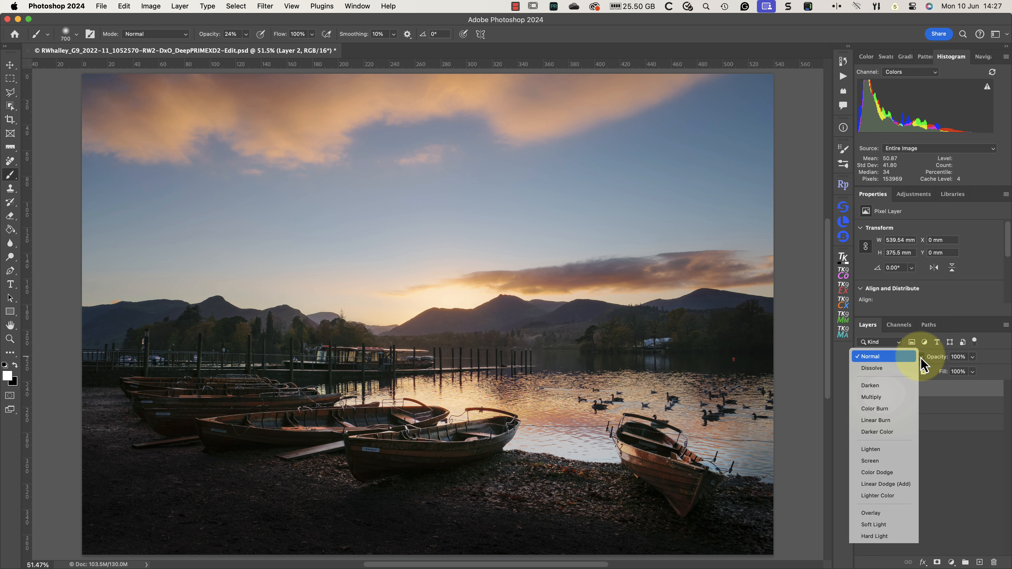
click(882, 525)
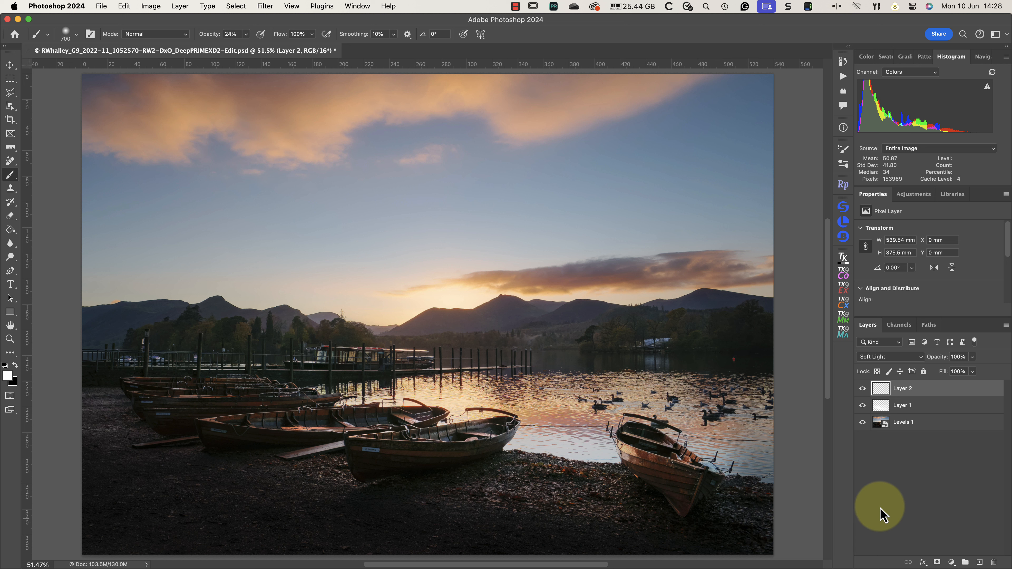
Load the RGB channel's luminosity as a selection to target the bright tones.
click(897, 331)
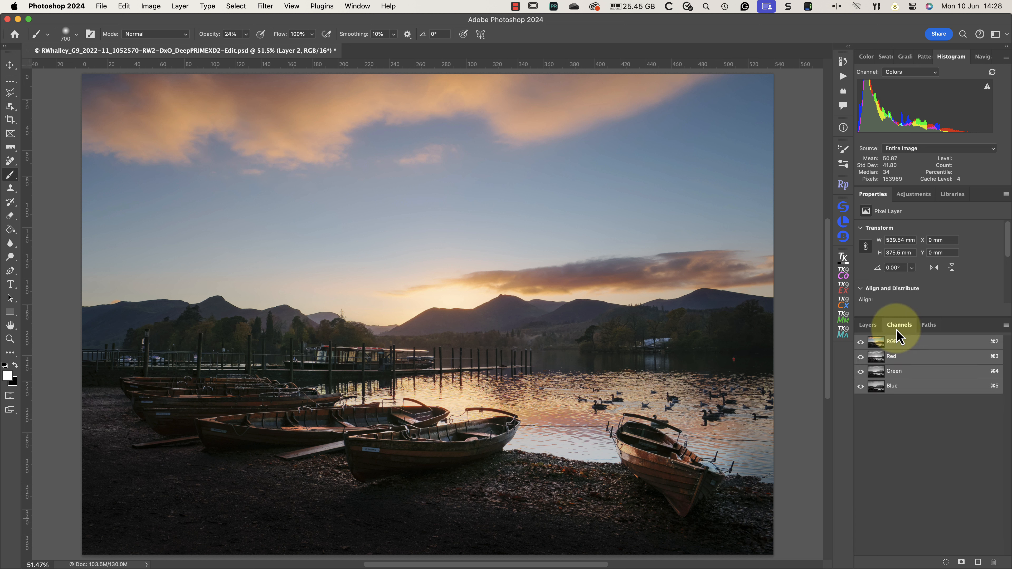
drag(880, 342, 878, 347)
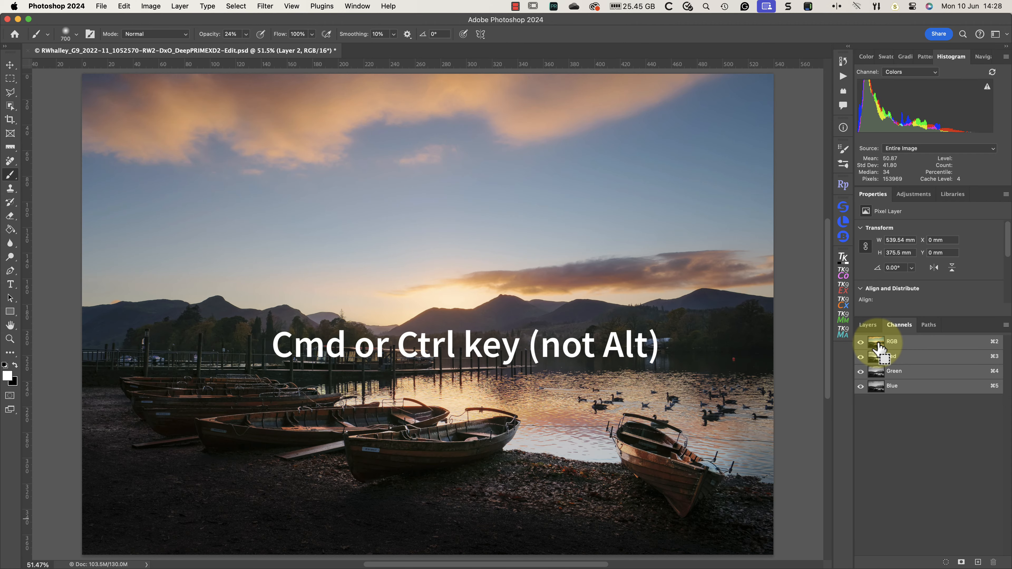
super+click(879, 347)
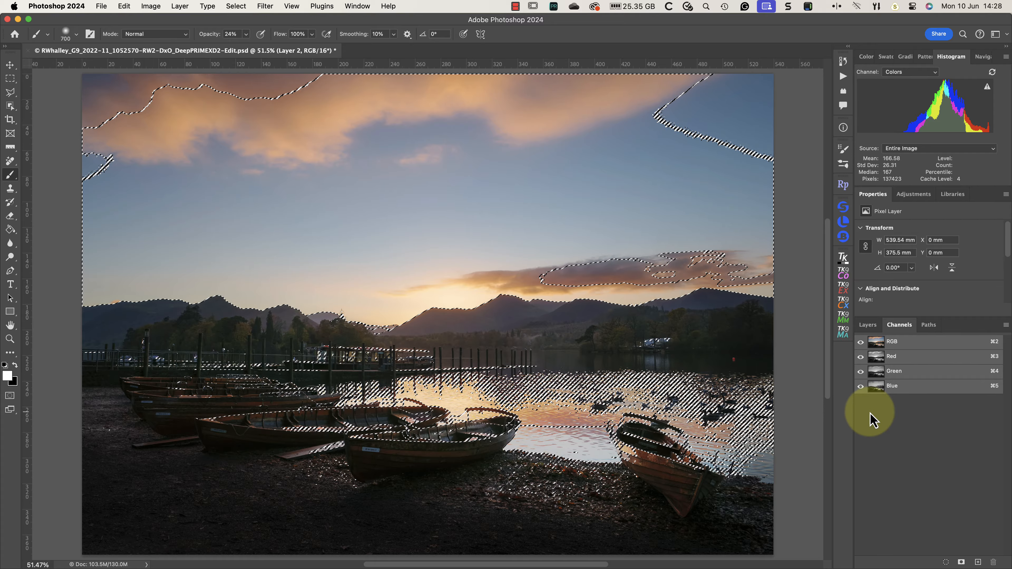
Hide the selection edges and brush white at 24% opacity over the moored boat beside the shore on Layer 2.
click(302, 9)
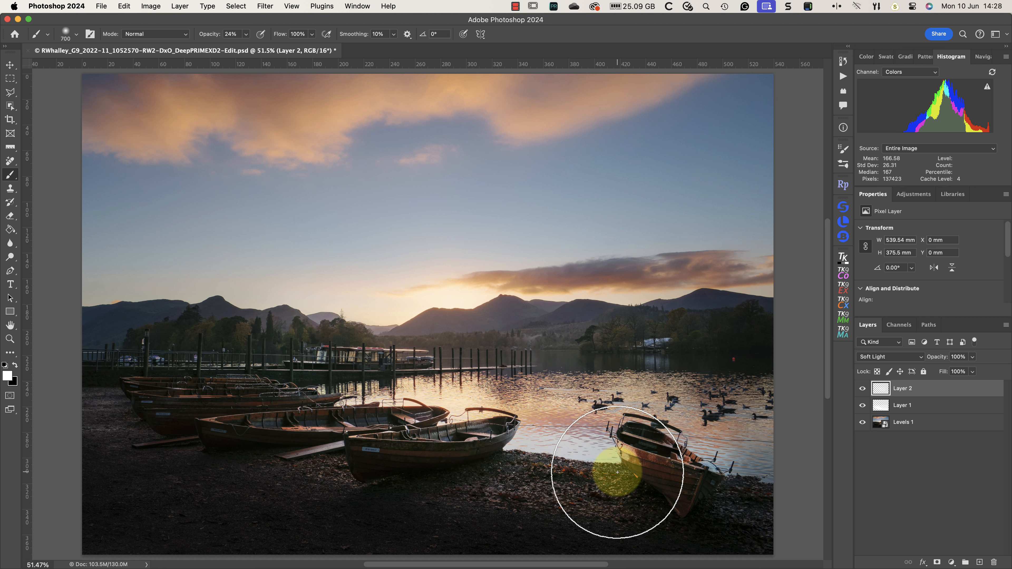
click(672, 472)
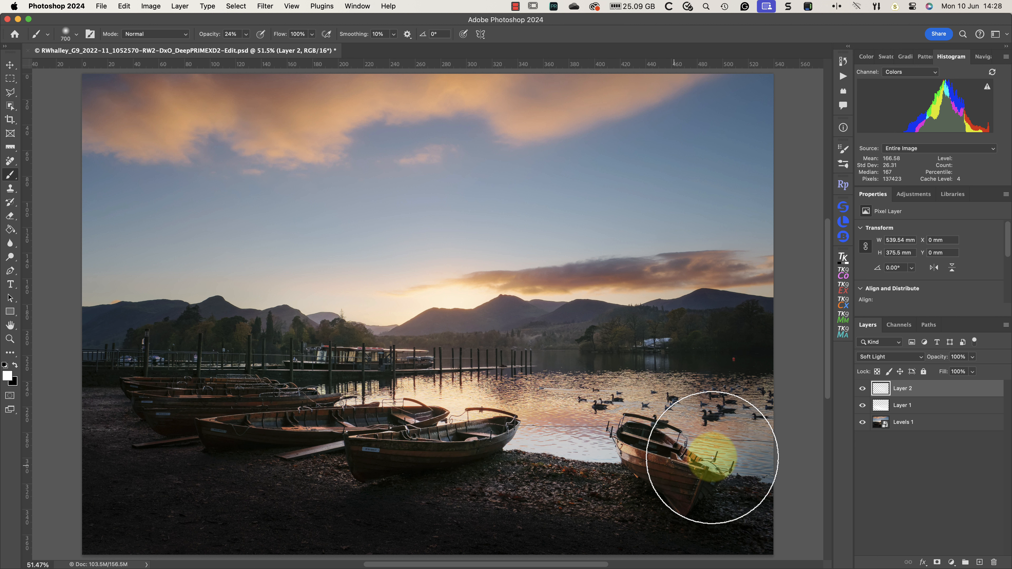
Compare the image with only Levels 1 shown against all layers, and with Layer 2 hidden and shown.
alt+click(863, 424)
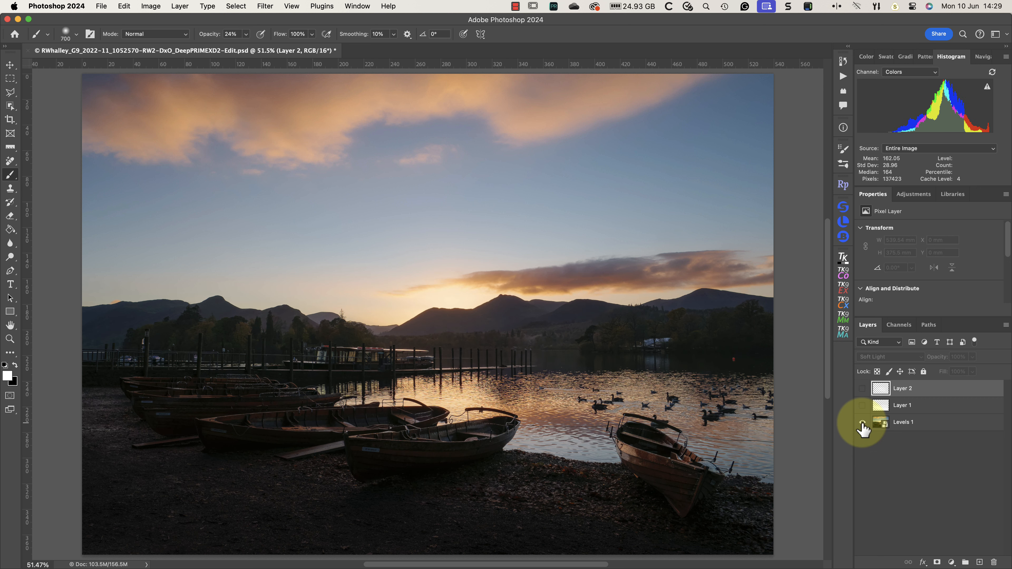
alt+click(862, 423)
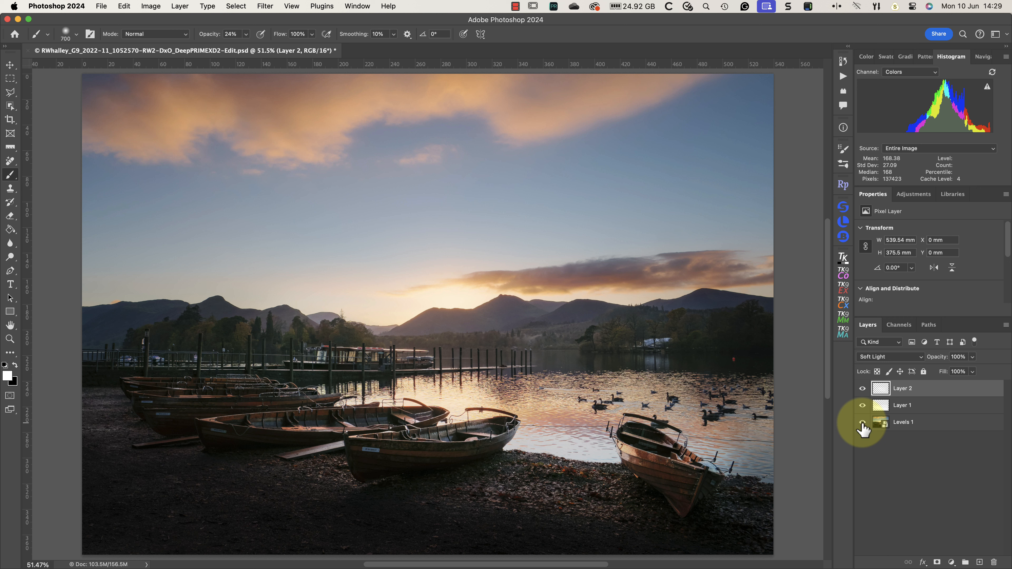
click(863, 389)
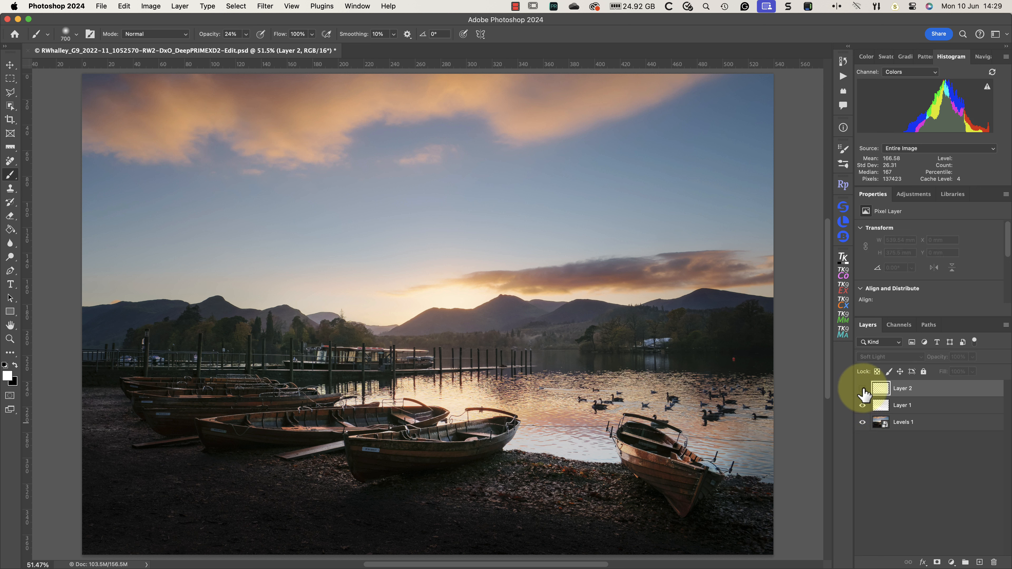
click(863, 388)
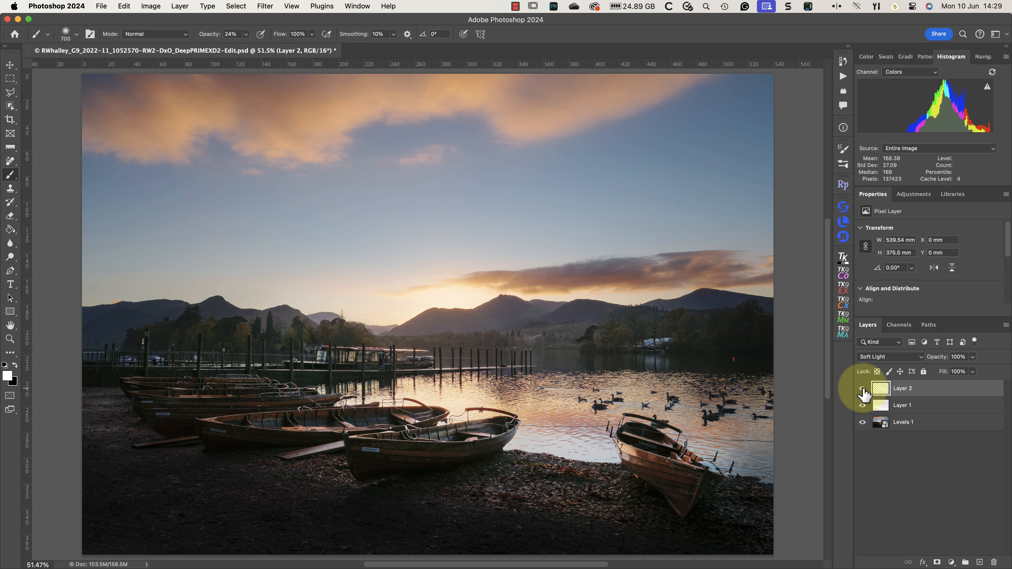
click(863, 388)
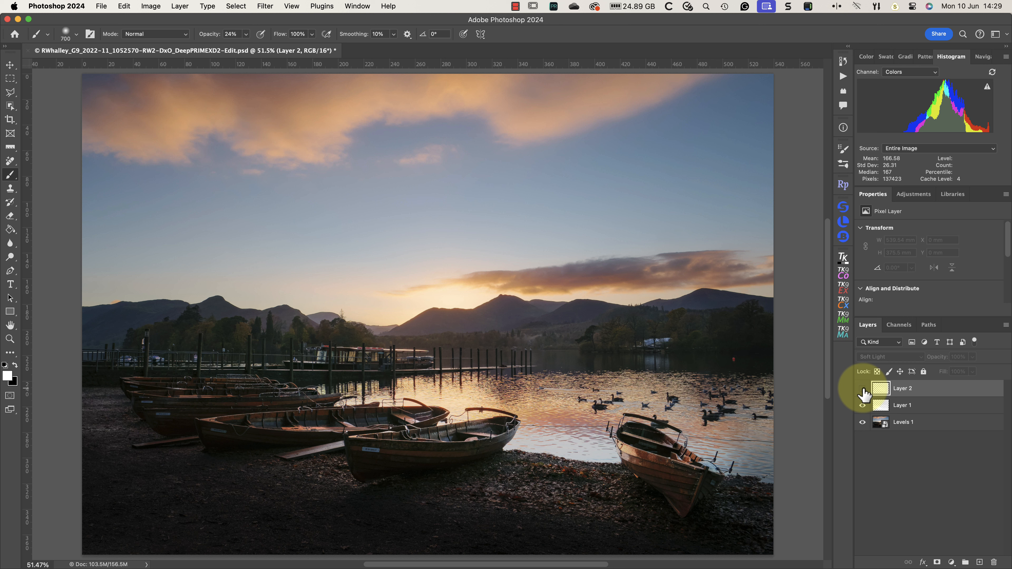
click(863, 389)
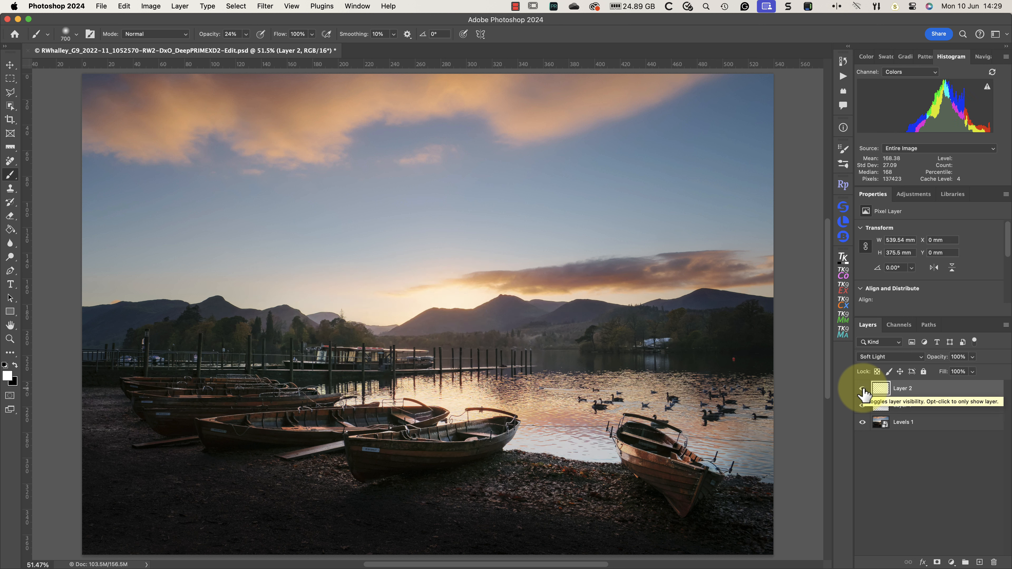
Hide Layer 2 and add an empty layer above it in Soft Light blend mode.
click(863, 389)
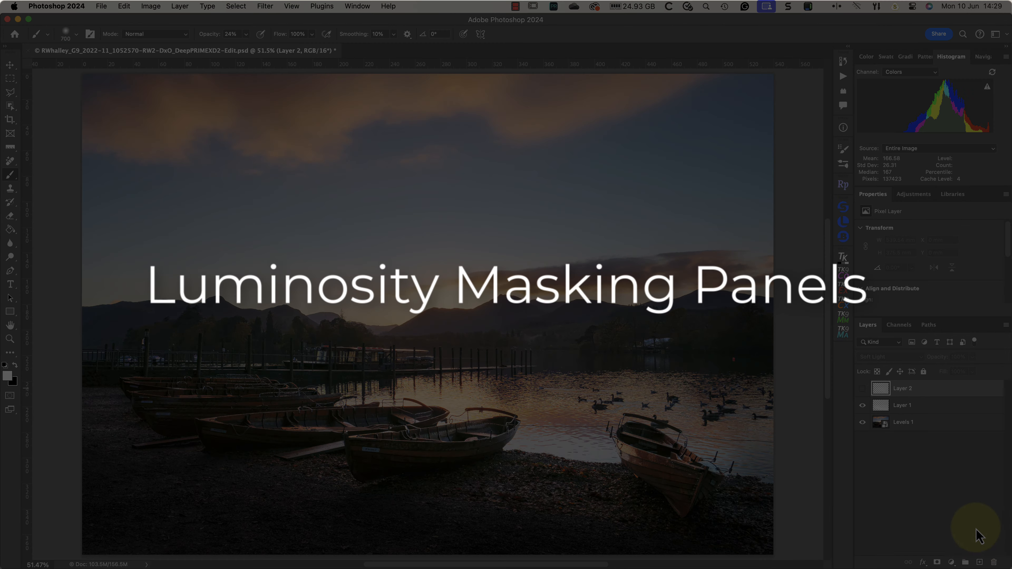
click(980, 563)
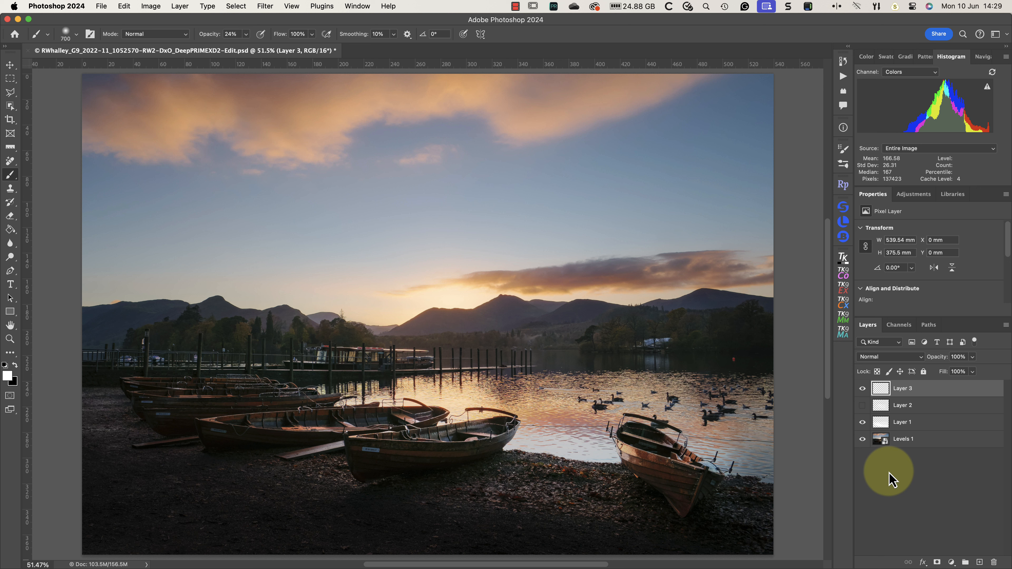
click(896, 360)
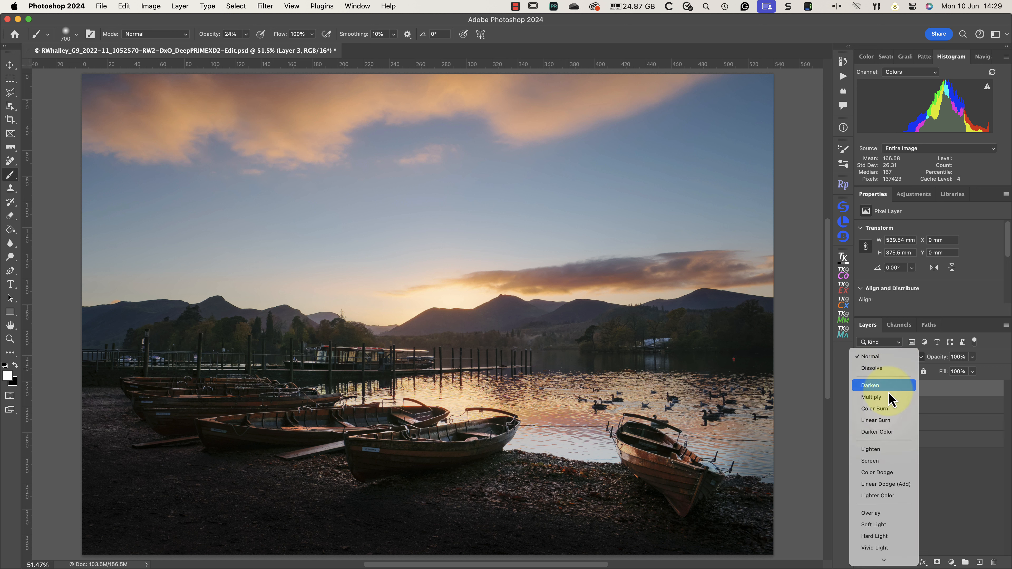
click(883, 526)
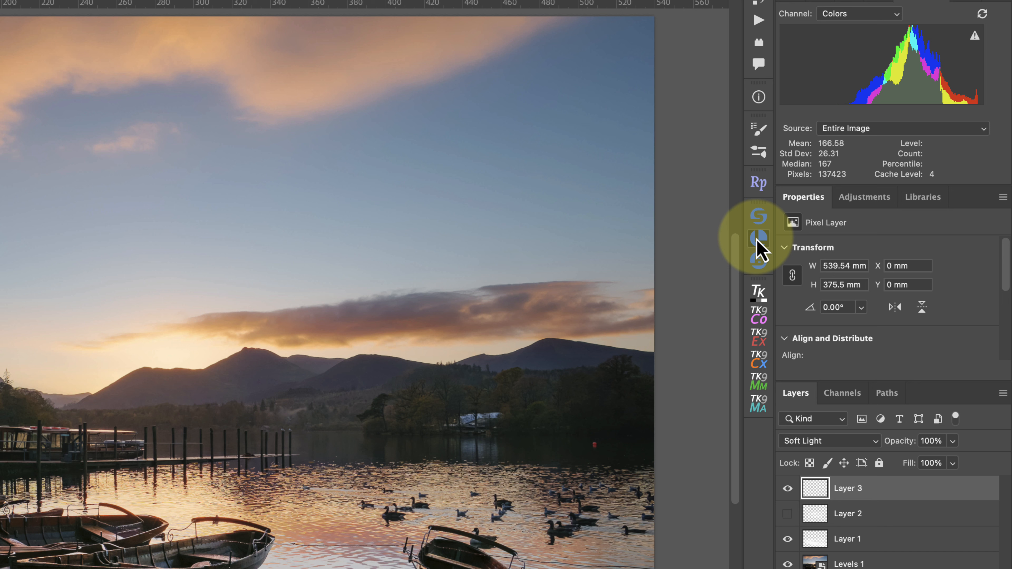
Look over the Lumenzia, Raya Pro and TK9 Multi-Mask luminosity masking panels.
click(758, 239)
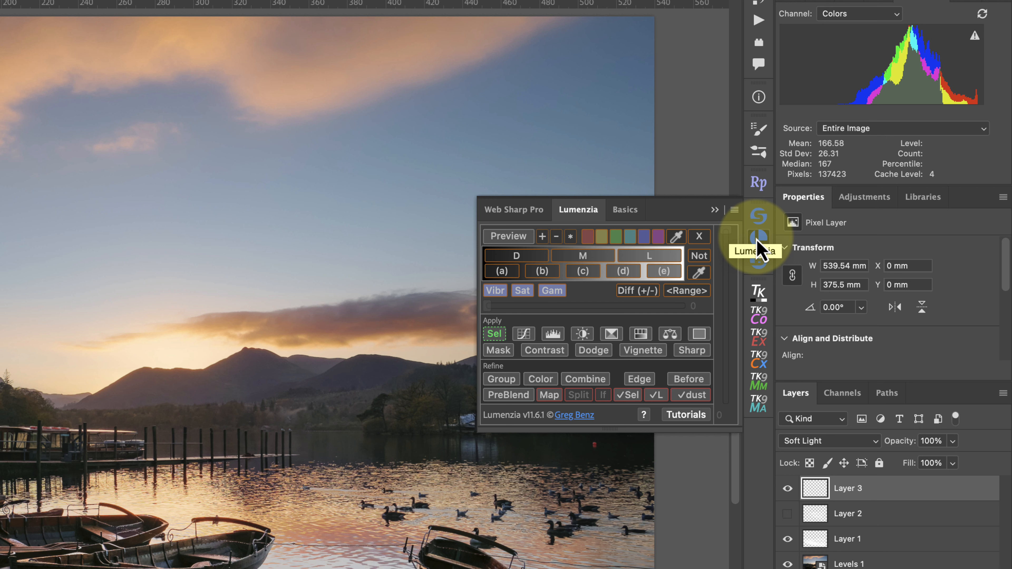
click(759, 184)
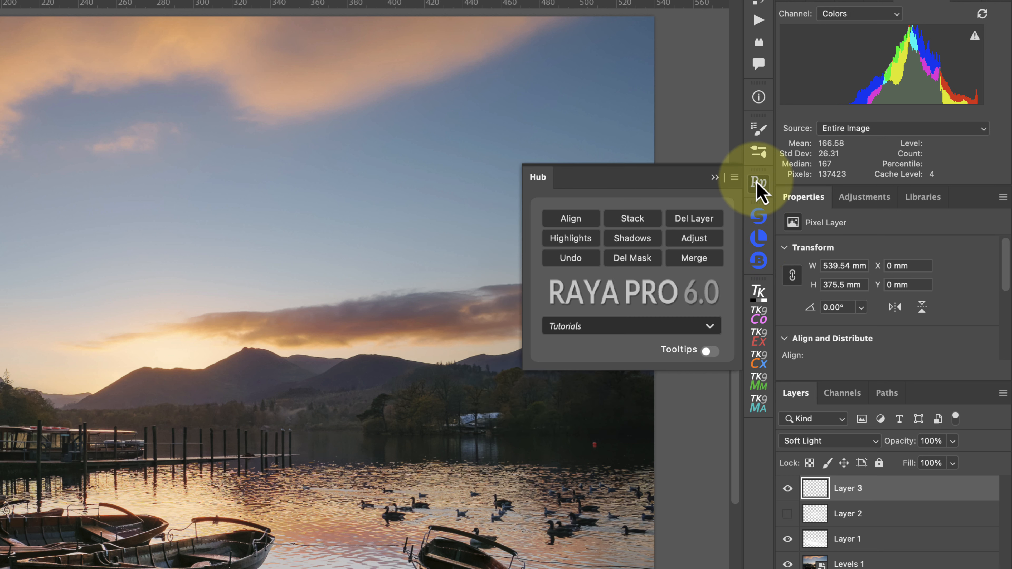
click(756, 182)
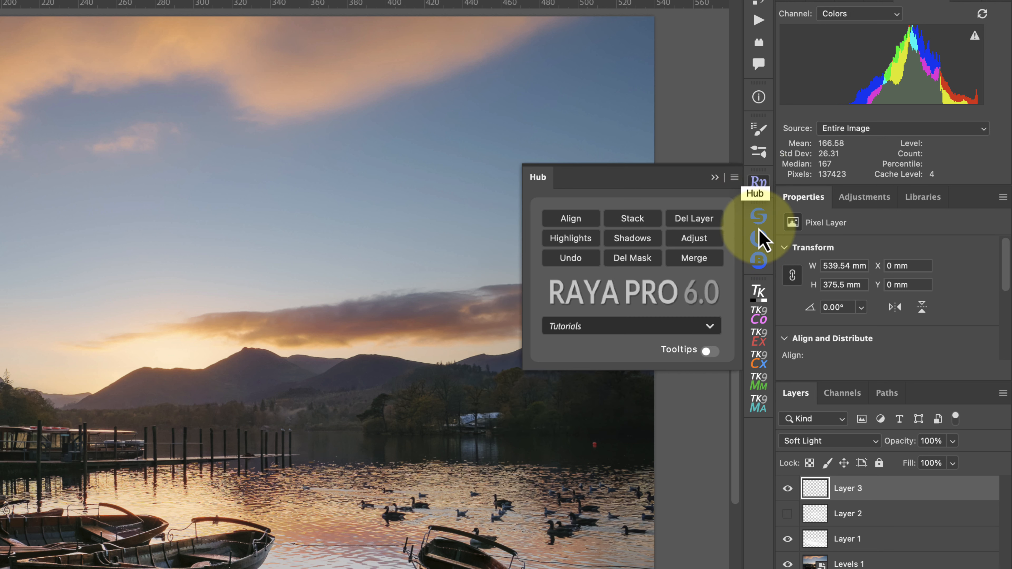
click(762, 384)
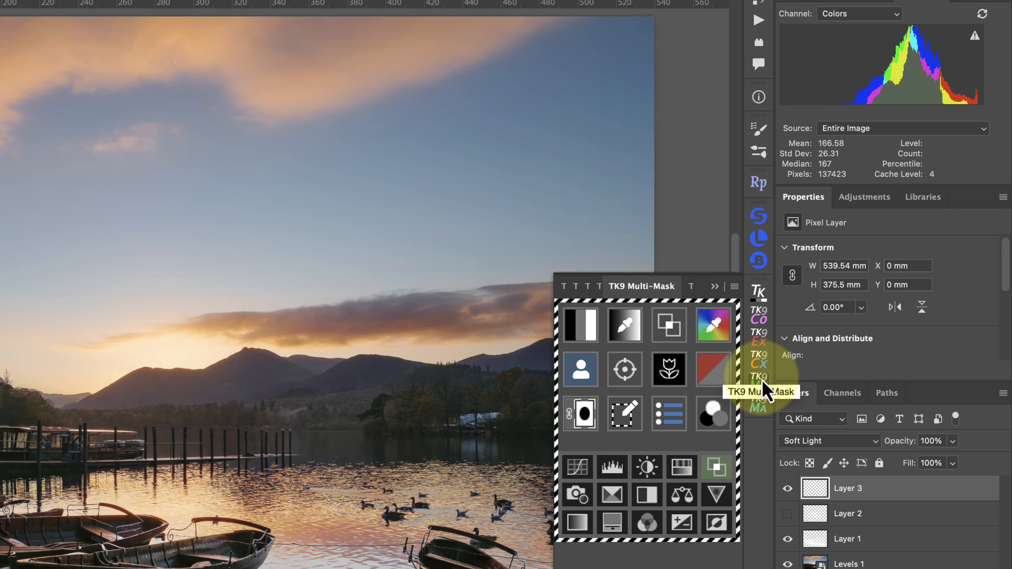
click(762, 386)
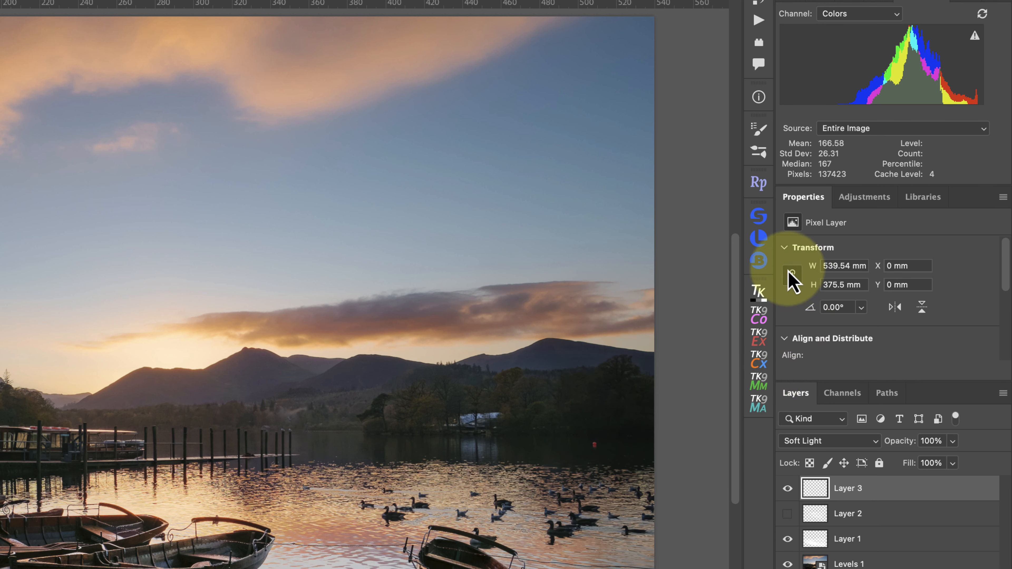
Create a Lumenzia midtones mask with its precision set to 1.75 and load it as a selection.
click(759, 239)
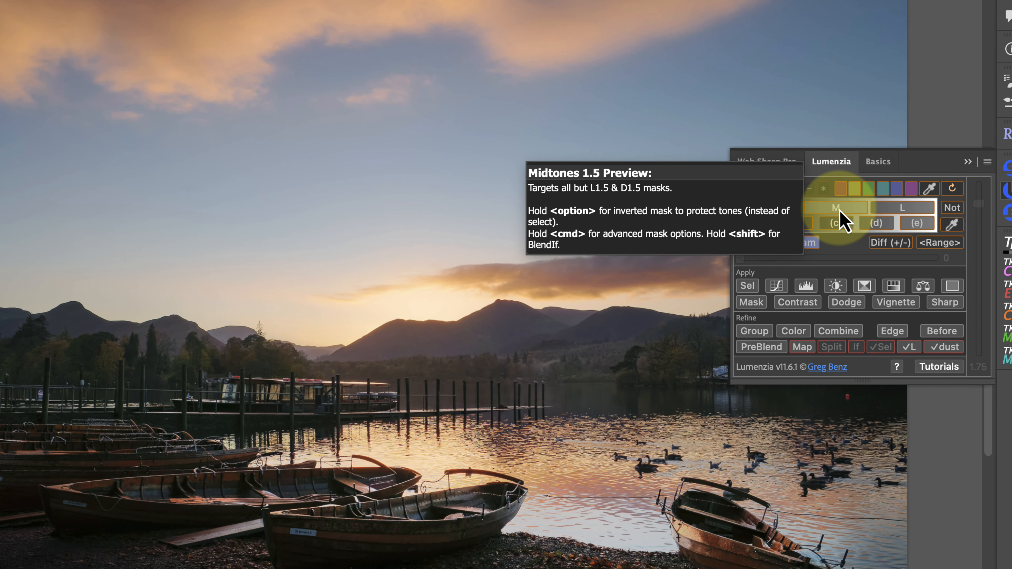
click(836, 208)
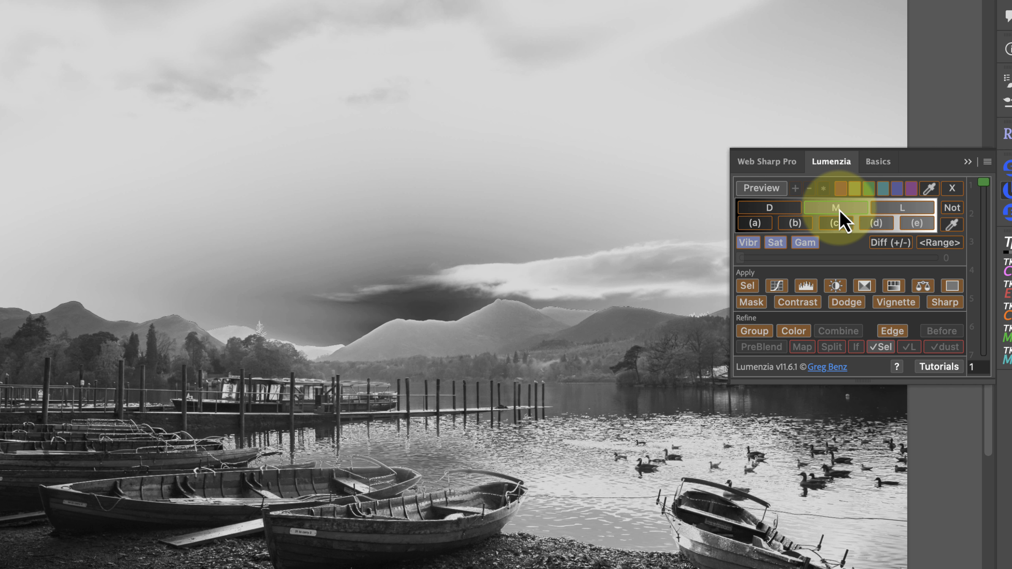
drag(987, 188, 986, 207)
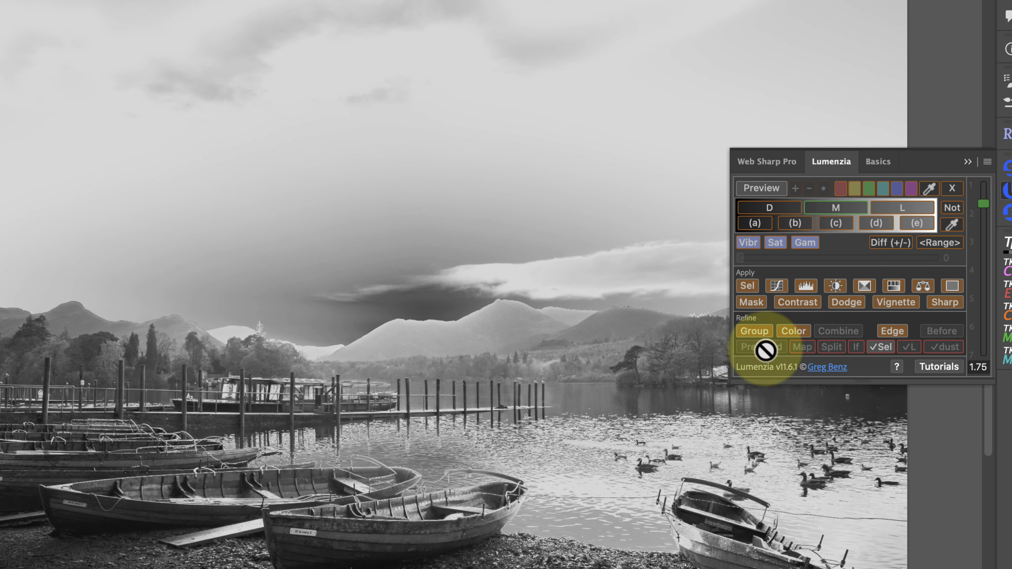
click(748, 289)
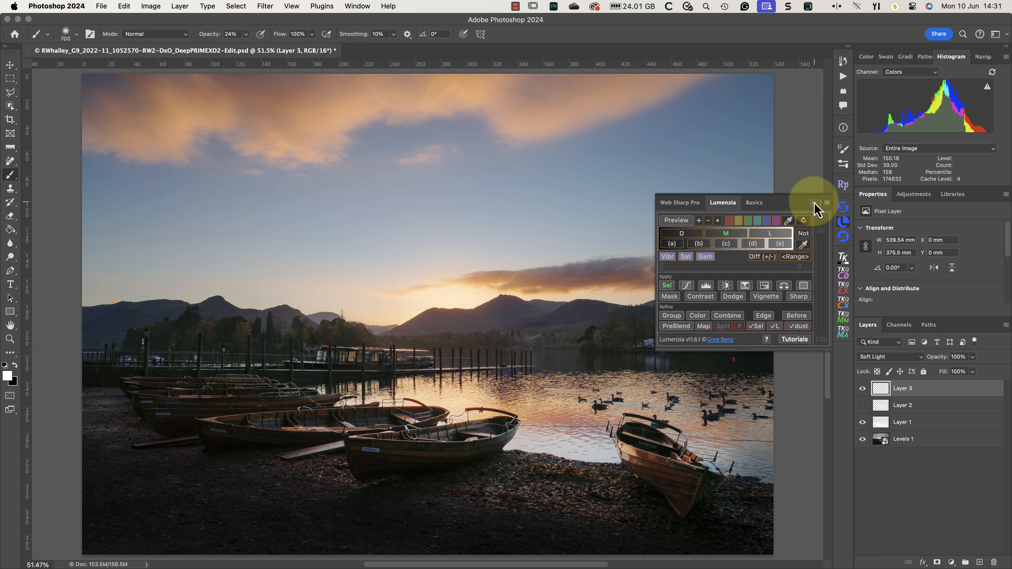
Put the Lumenzia panel away and brush white at 24% opacity over the boats and pebble shore on Layer 3.
click(814, 204)
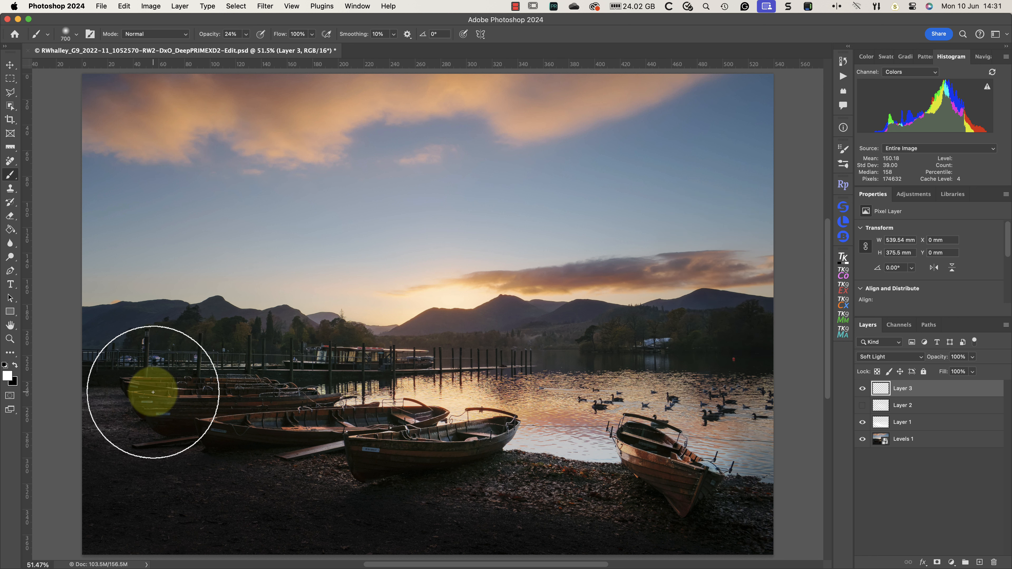
mouse_move(153, 392)
mouse_down()
mouse_move(486, 475)
mouse_move(448, 467)
mouse_move(617, 485)
mouse_move(467, 470)
mouse_move(634, 479)
mouse_move(642, 442)
mouse_move(674, 473)
mouse_move(715, 488)
mouse_move(399, 458)
mouse_move(548, 487)
mouse_move(392, 475)
mouse_move(350, 447)
mouse_move(328, 449)
mouse_move(305, 425)
mouse_move(314, 419)
mouse_move(260, 444)
mouse_move(133, 406)
mouse_move(165, 436)
mouse_move(519, 494)
mouse_move(288, 472)
mouse_move(523, 496)
mouse_move(225, 449)
mouse_move(181, 404)
mouse_move(449, 439)
mouse_move(227, 404)
mouse_move(314, 415)
mouse_move(199, 389)
mouse_move(343, 357)
mouse_move(707, 366)
mouse_move(296, 337)
mouse_move(646, 324)
mouse_move(262, 333)
mouse_move(575, 339)
mouse_move(259, 341)
mouse_move(581, 352)
mouse_move(331, 347)
mouse_move(129, 410)
mouse_move(557, 493)
mouse_up()
key(x)
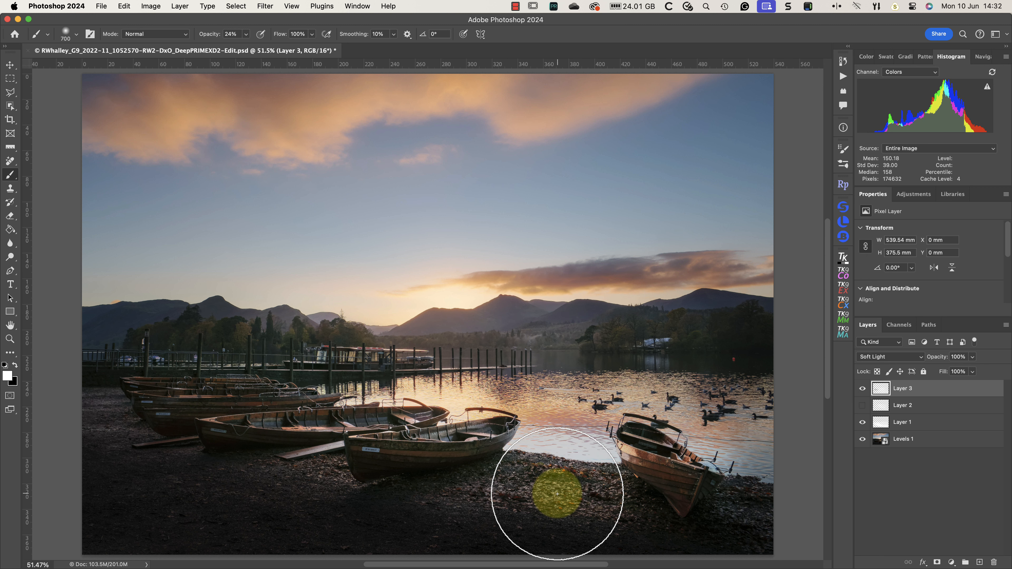